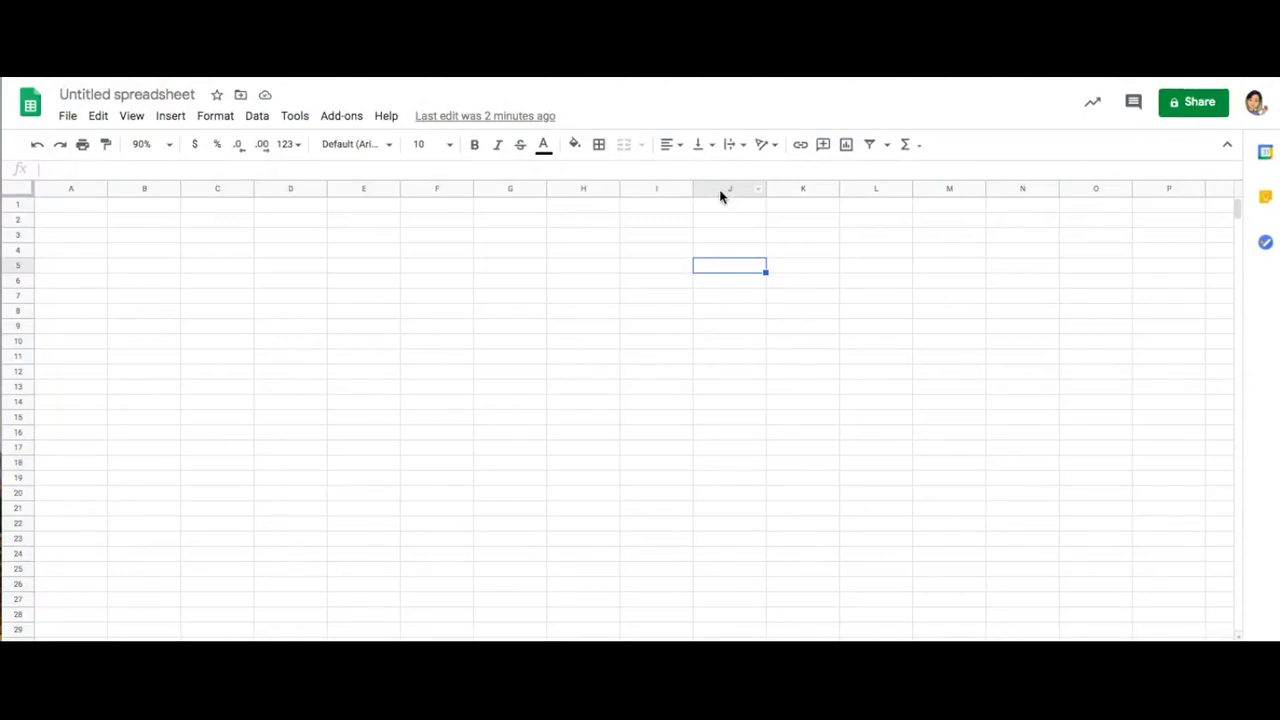
Step: Narrow columns J through Z into small pixel-sized cells
{"action": "left_click_drag", "start_coordinate": [722, 193], "coordinate": [1217, 200]}
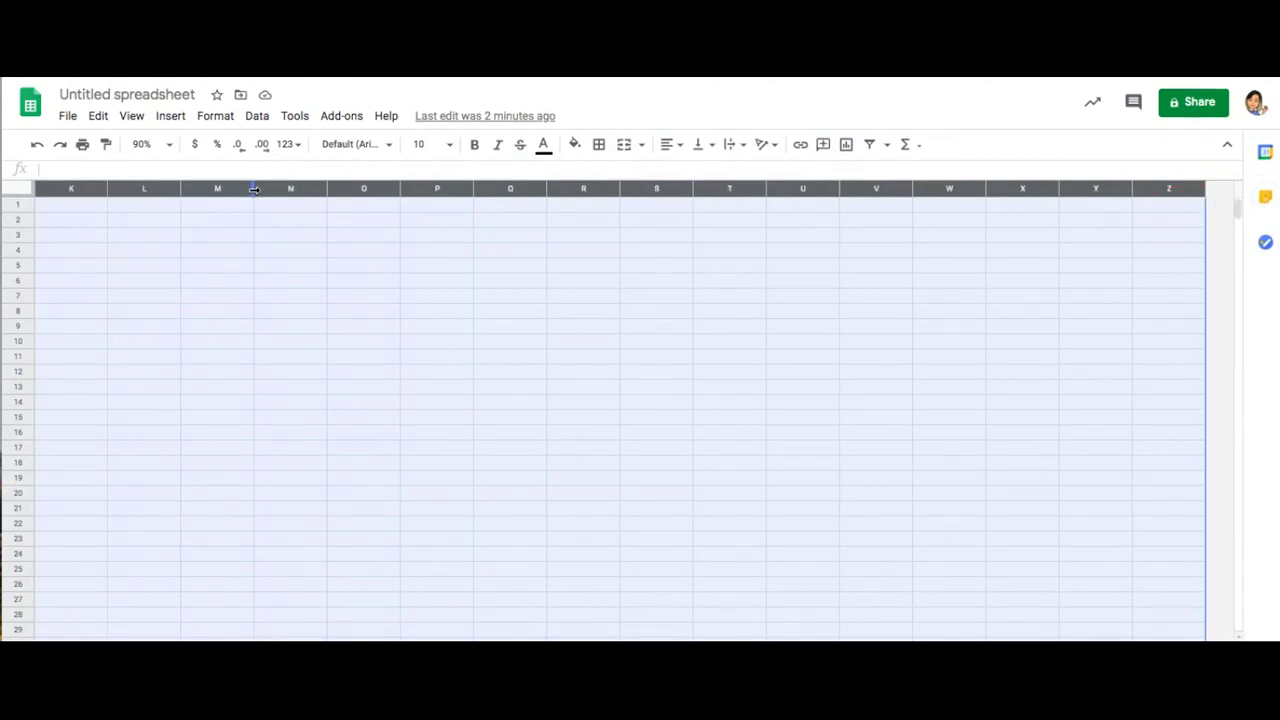
{"action": "left_click_drag", "start_coordinate": [254, 189], "coordinate": [211, 192]}
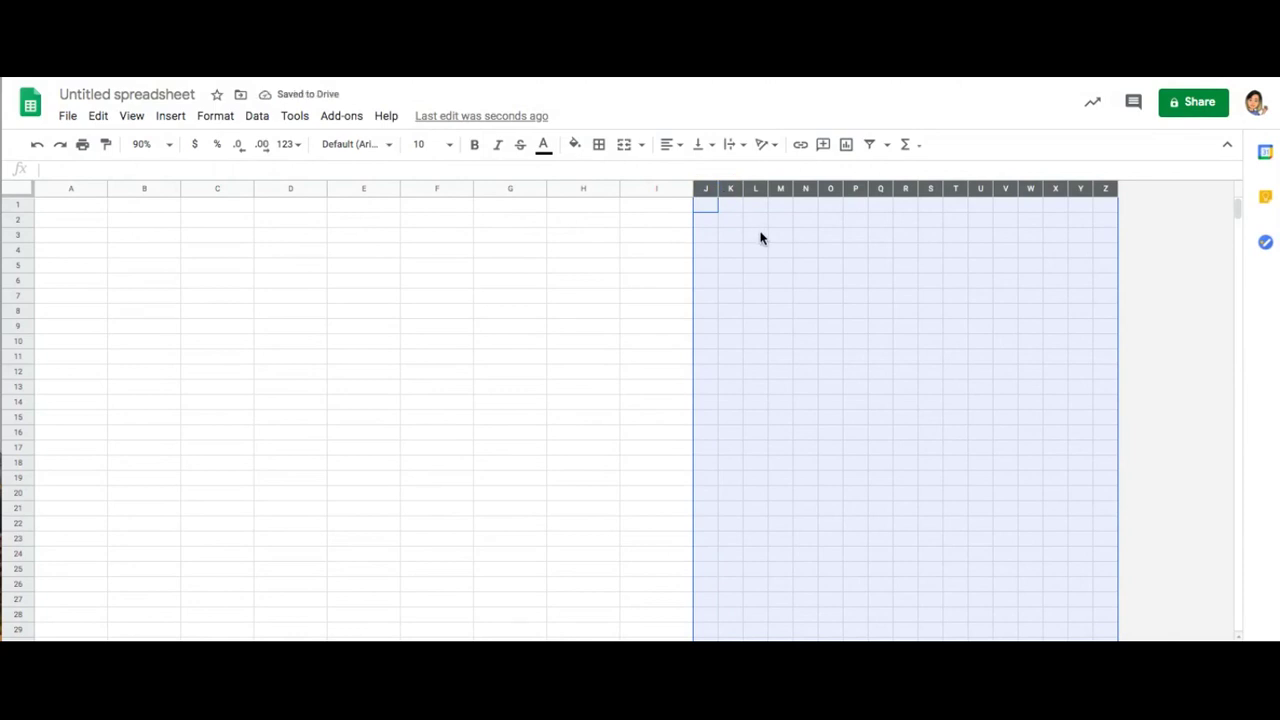
{"action": "scroll", "coordinate": [760, 238], "scroll_direction": "down", "scroll_amount": 1}
{"action": "scroll", "coordinate": [760, 238], "scroll_direction": "down", "scroll_amount": 2}
{"action": "left_click", "coordinate": [657, 268]}
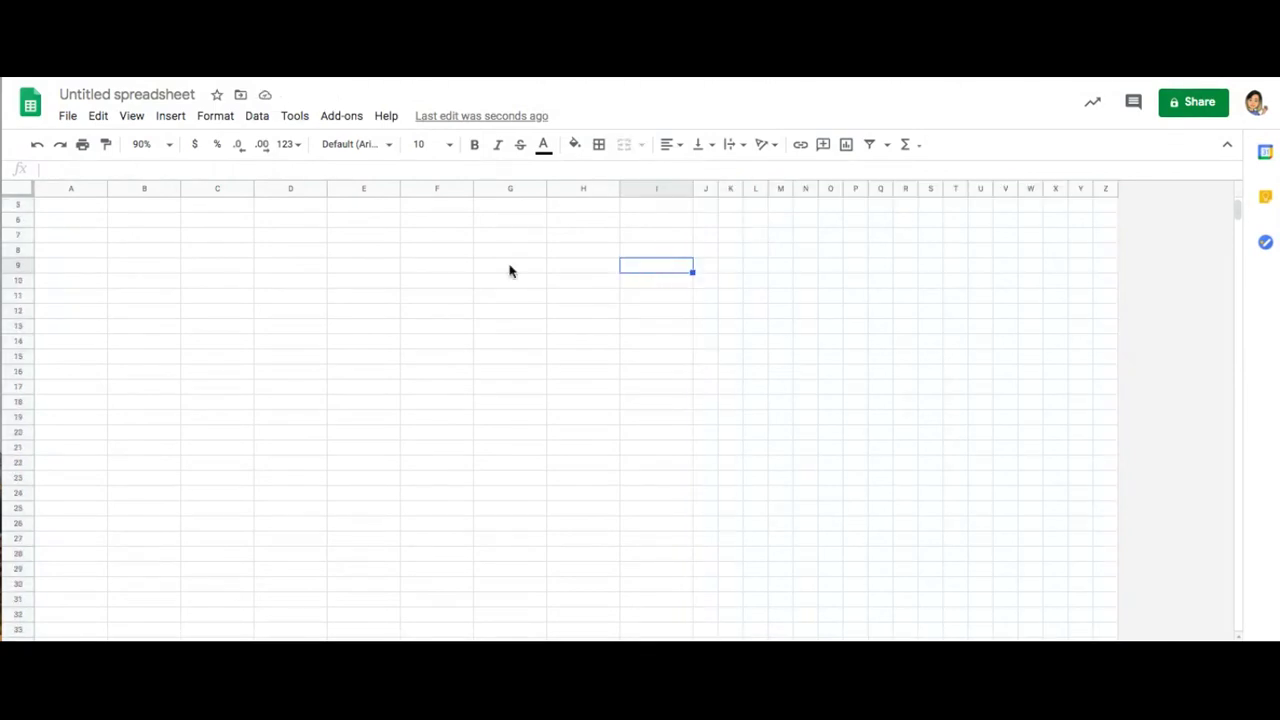
Step: Shrink every row of the sheet to match the narrow columns
{"action": "left_click", "coordinate": [16, 188]}
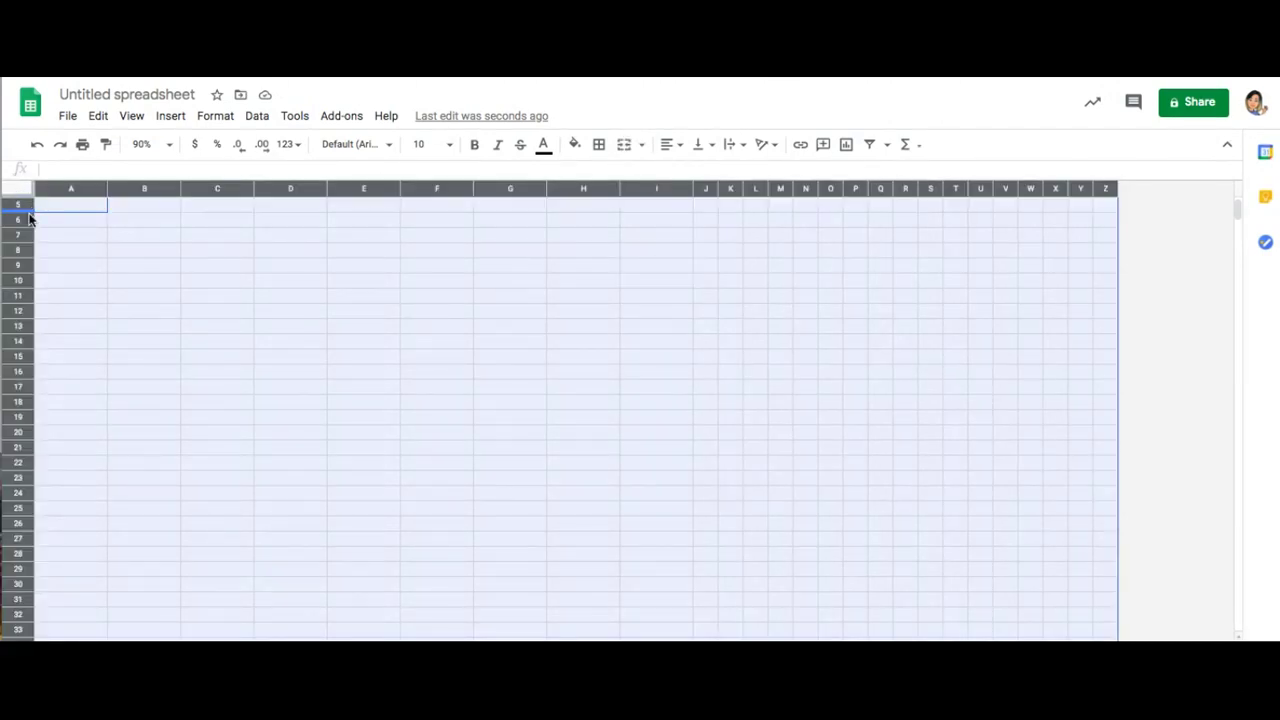
{"action": "left_click_drag", "start_coordinate": [24, 209], "coordinate": [24, 216]}
{"action": "left_click", "coordinate": [831, 481]}
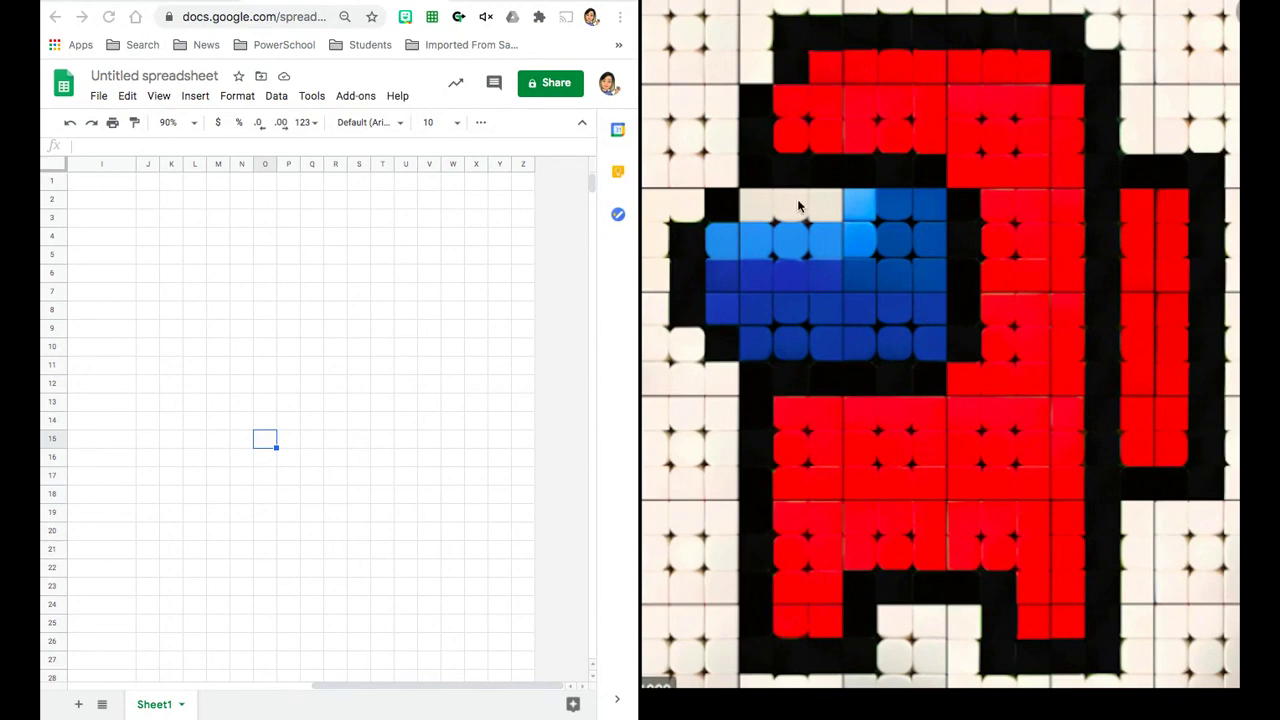
Step: Fill the crewmate's outline corner cells in row 3 light grey, matching the reference image
{"action": "left_click", "coordinate": [266, 220]}
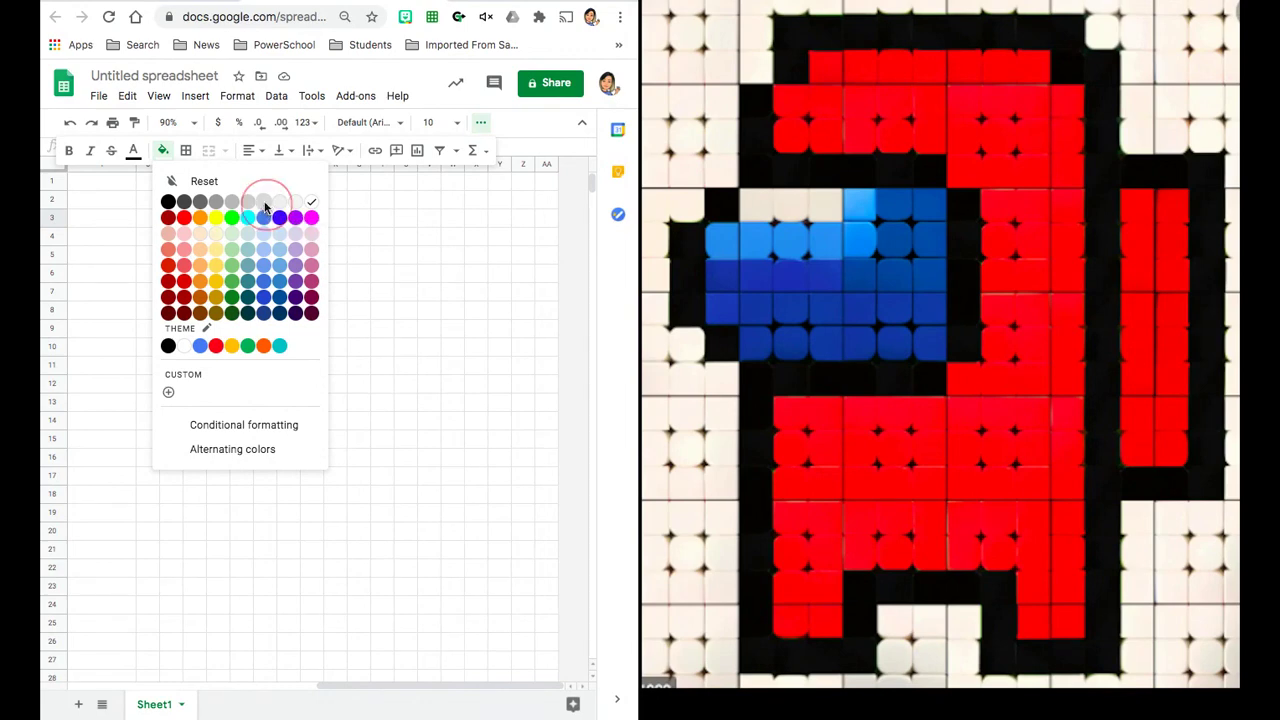
{"action": "left_click", "coordinate": [264, 202]}
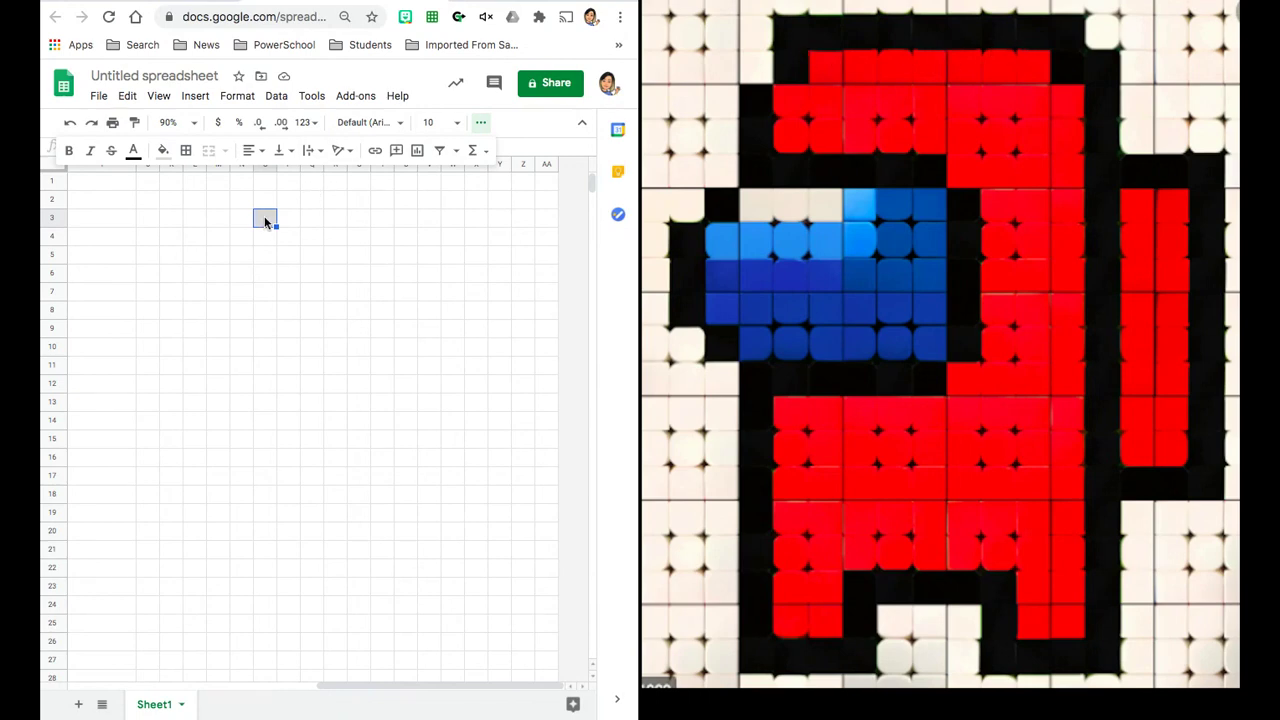
{"action": "left_click", "coordinate": [454, 219]}
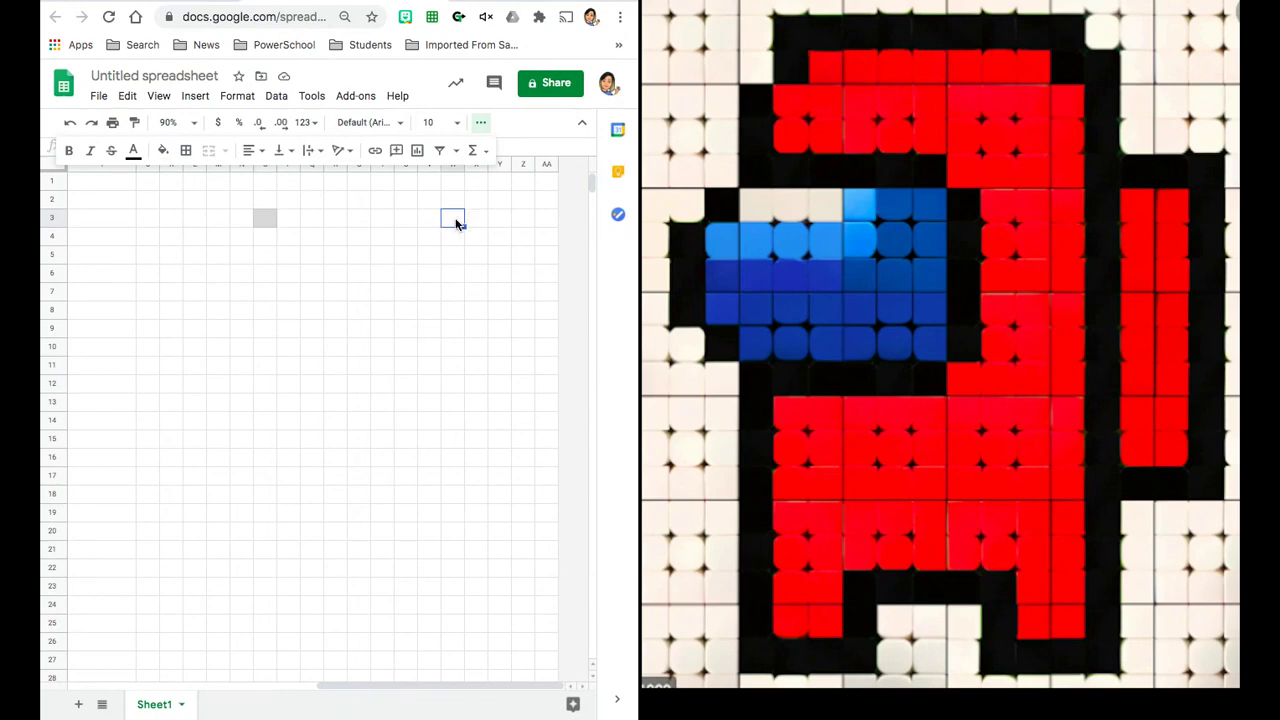
{"action": "left_click", "coordinate": [163, 152]}
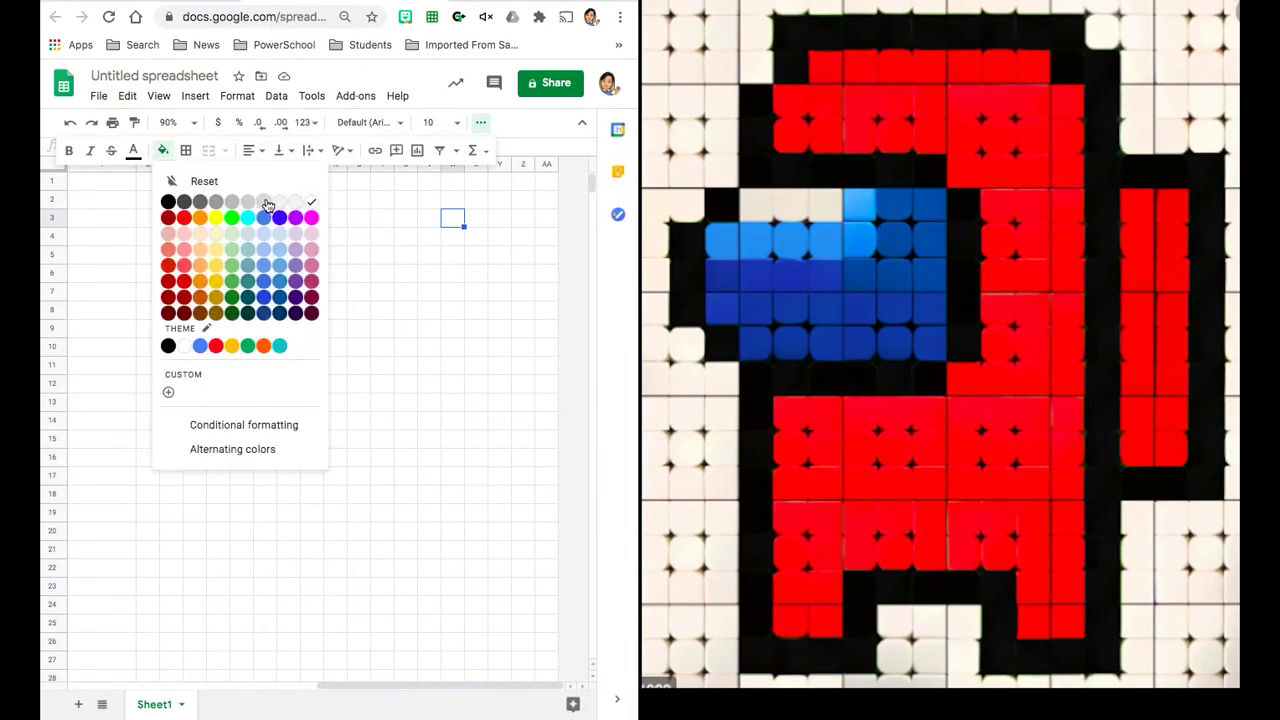
{"action": "left_click", "coordinate": [264, 202]}
{"action": "left_click", "coordinate": [451, 238]}
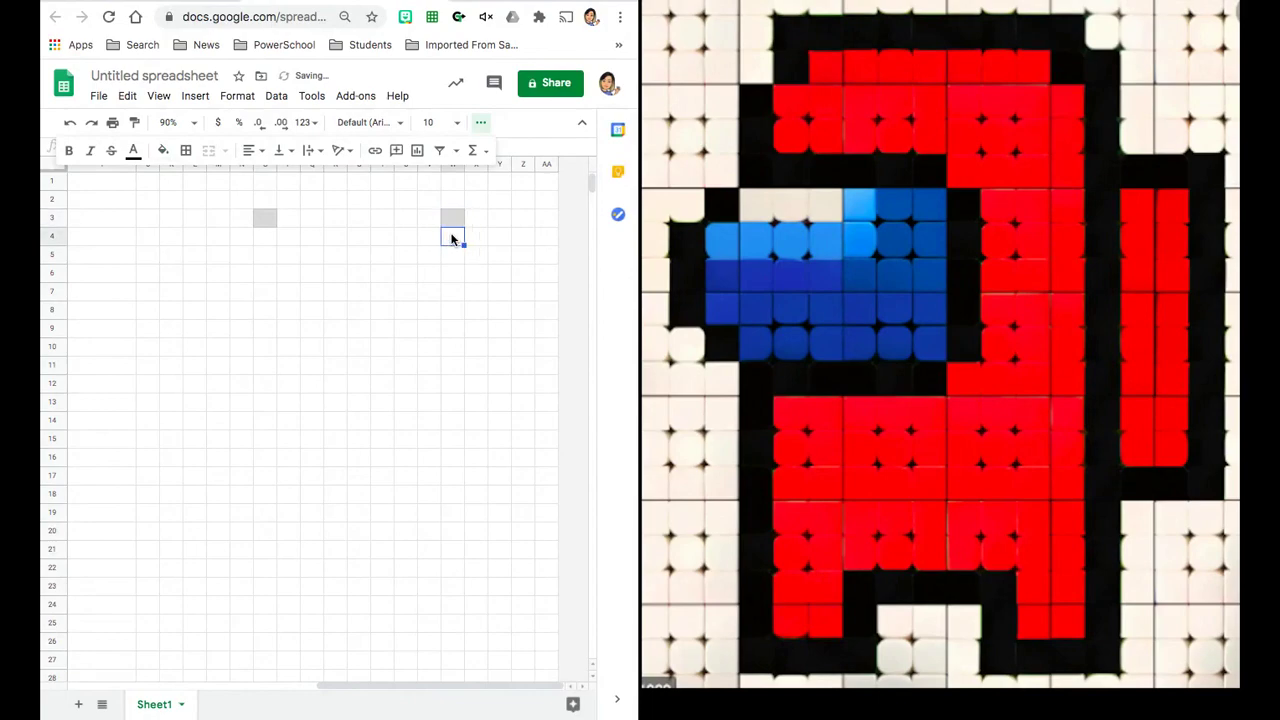
{"action": "left_click", "coordinate": [449, 224]}
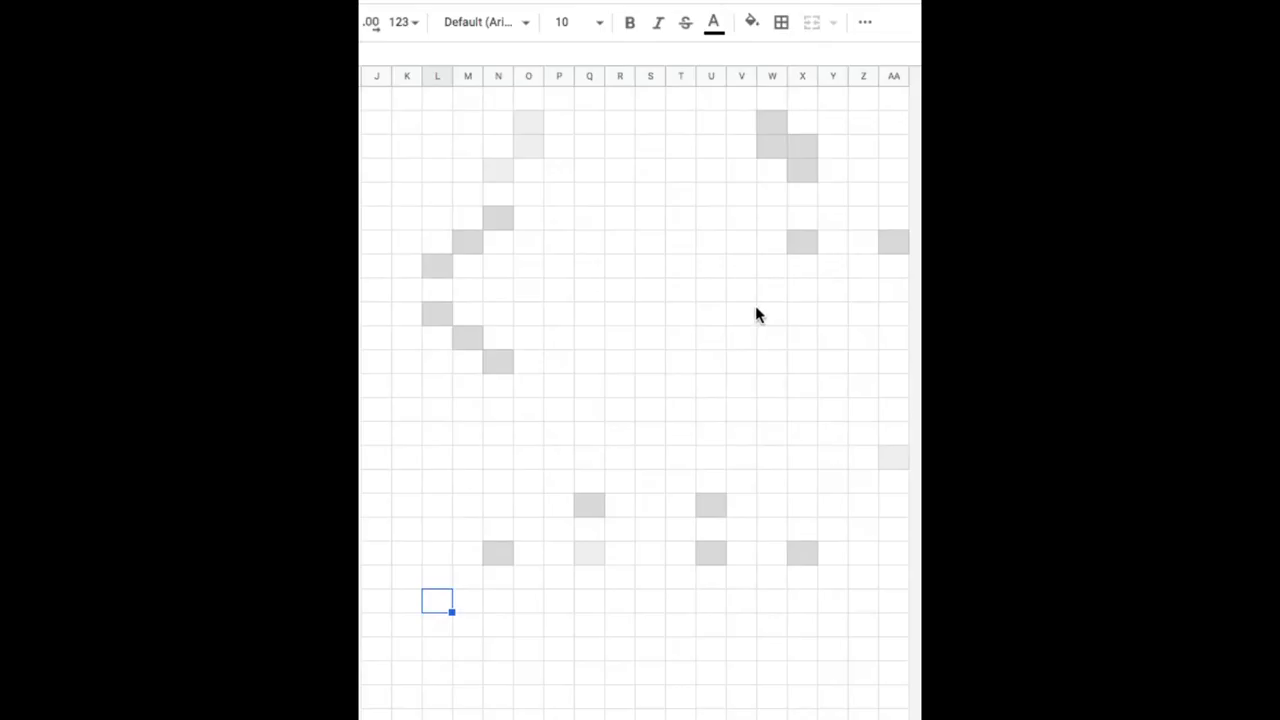
Step: Select the outline runs starting from corner cell O2 across row 2 and fill them light grey
{"action": "left_click", "coordinate": [530, 122]}
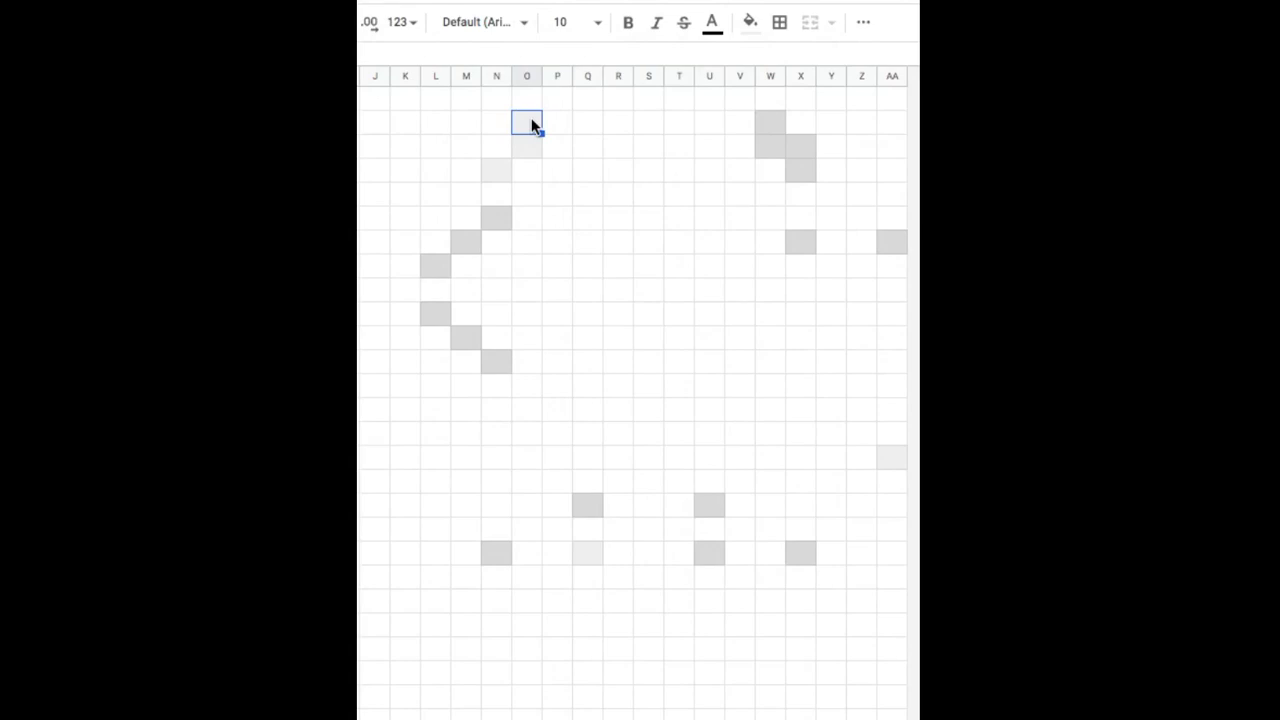
{"action": "left_click_drag", "start_coordinate": [533, 125], "coordinate": [809, 142]}
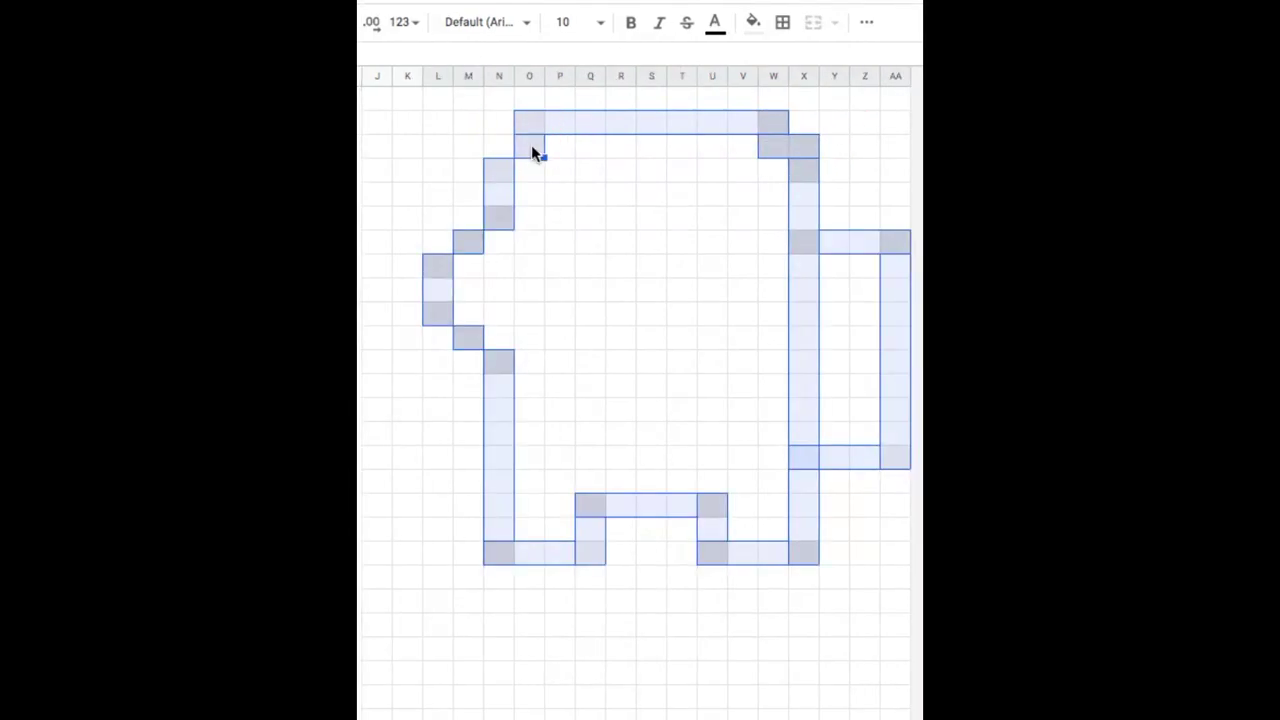
{"action": "left_click", "coordinate": [753, 22]}
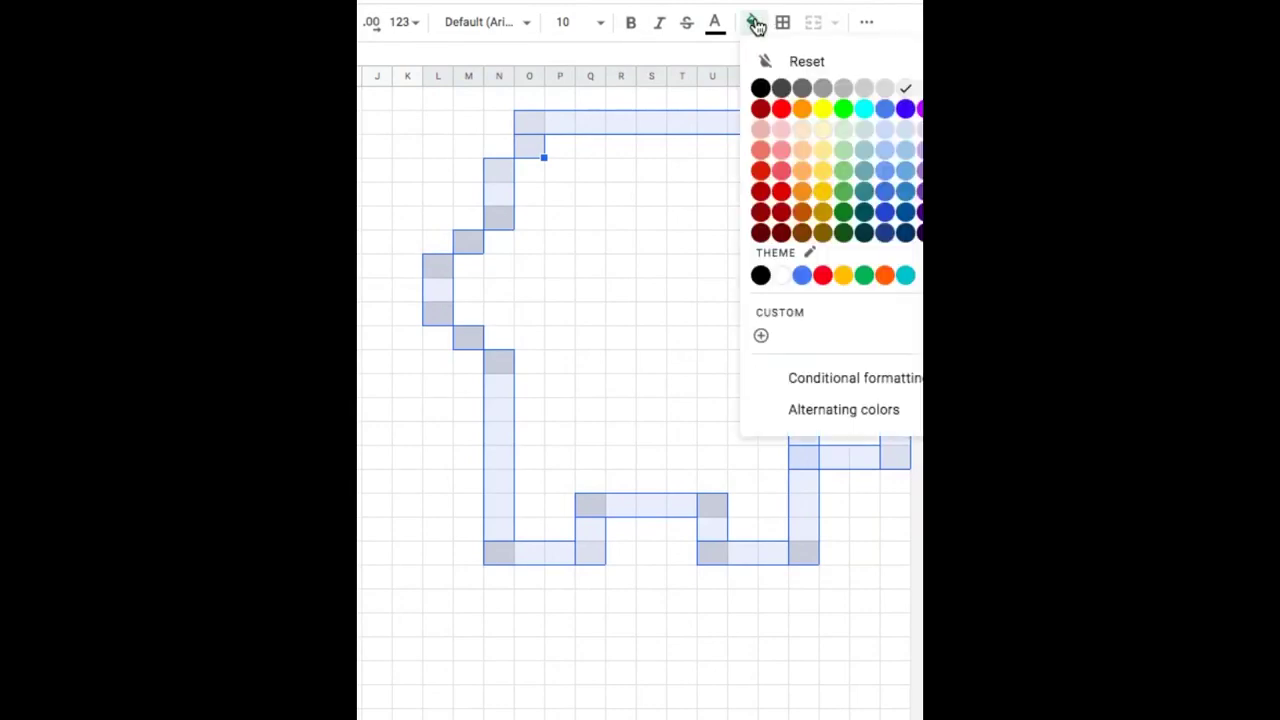
{"action": "left_click", "coordinate": [905, 90]}
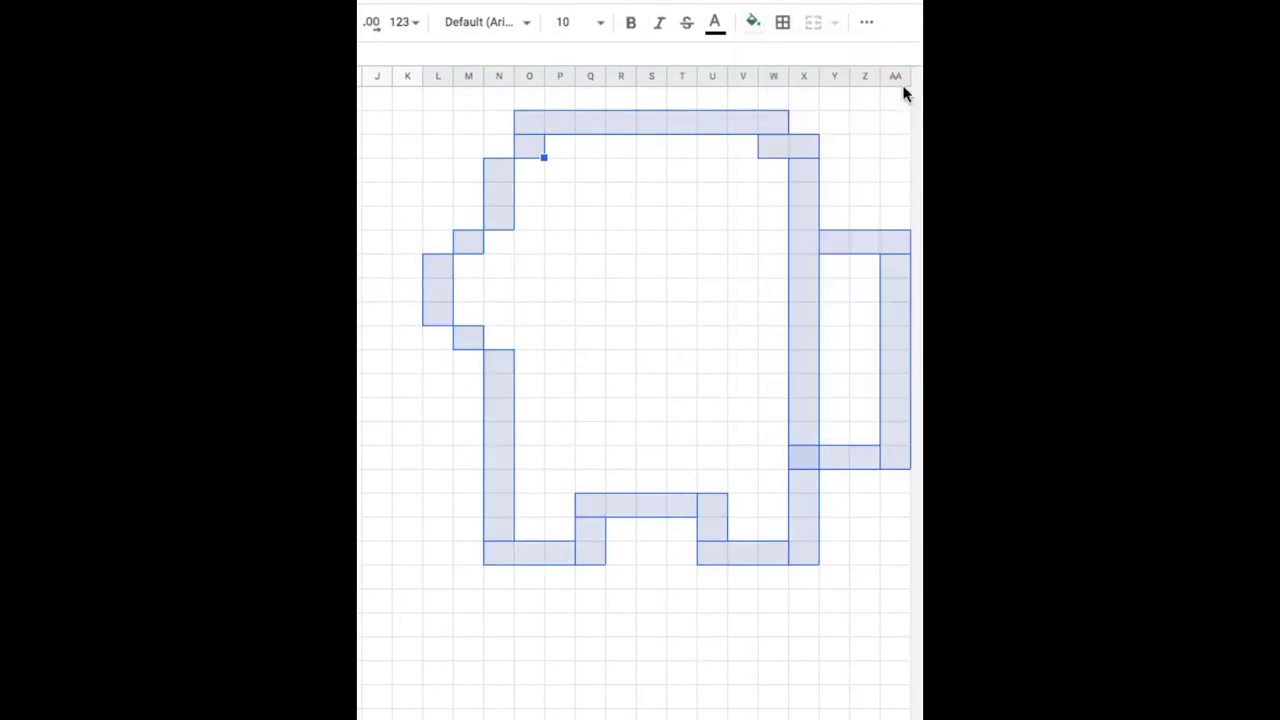
{"action": "left_click", "coordinate": [673, 396]}
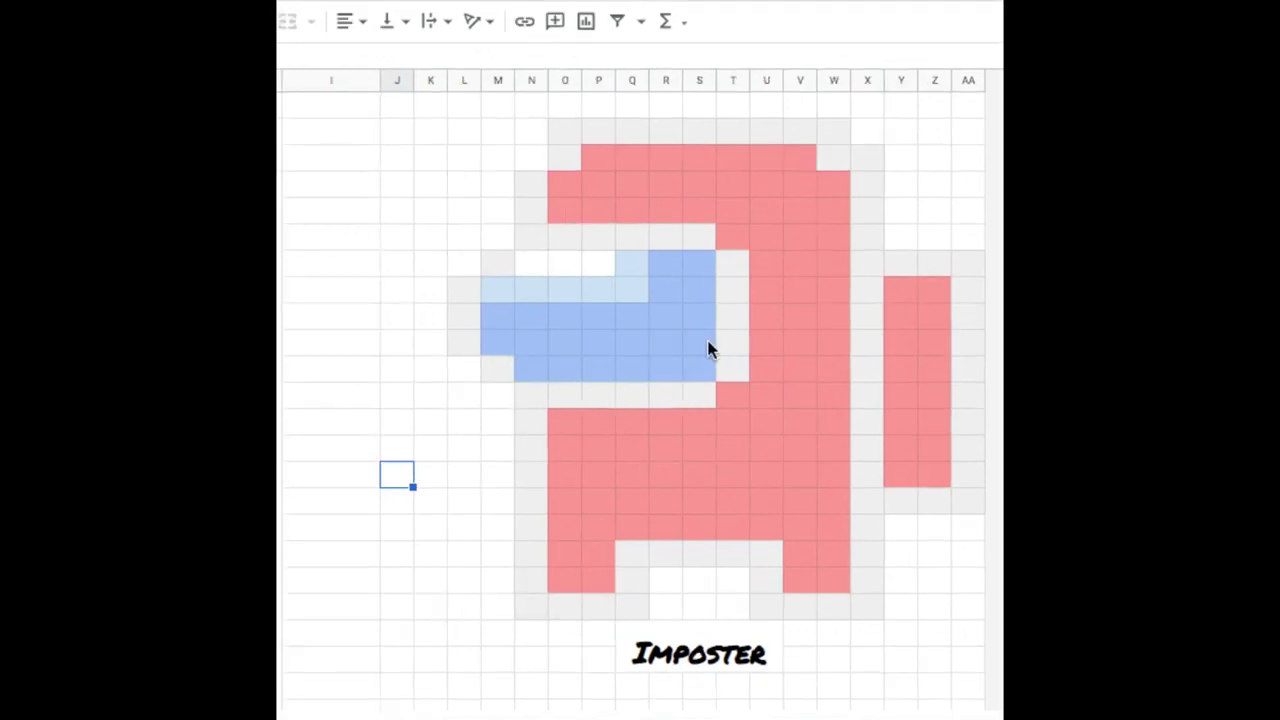
Step: Insert a column right of column I and build the Clues/Code table starting at cell I1
{"action": "left_click", "coordinate": [314, 80]}
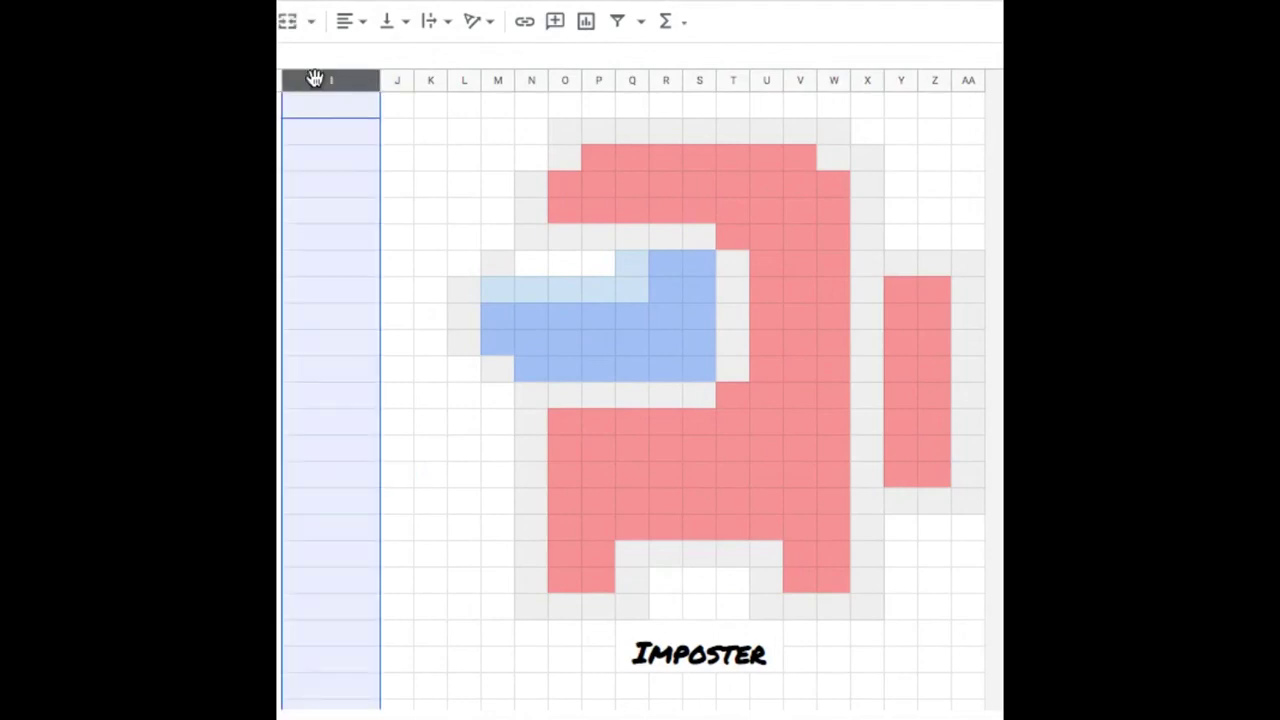
{"action": "right_click", "coordinate": [315, 80]}
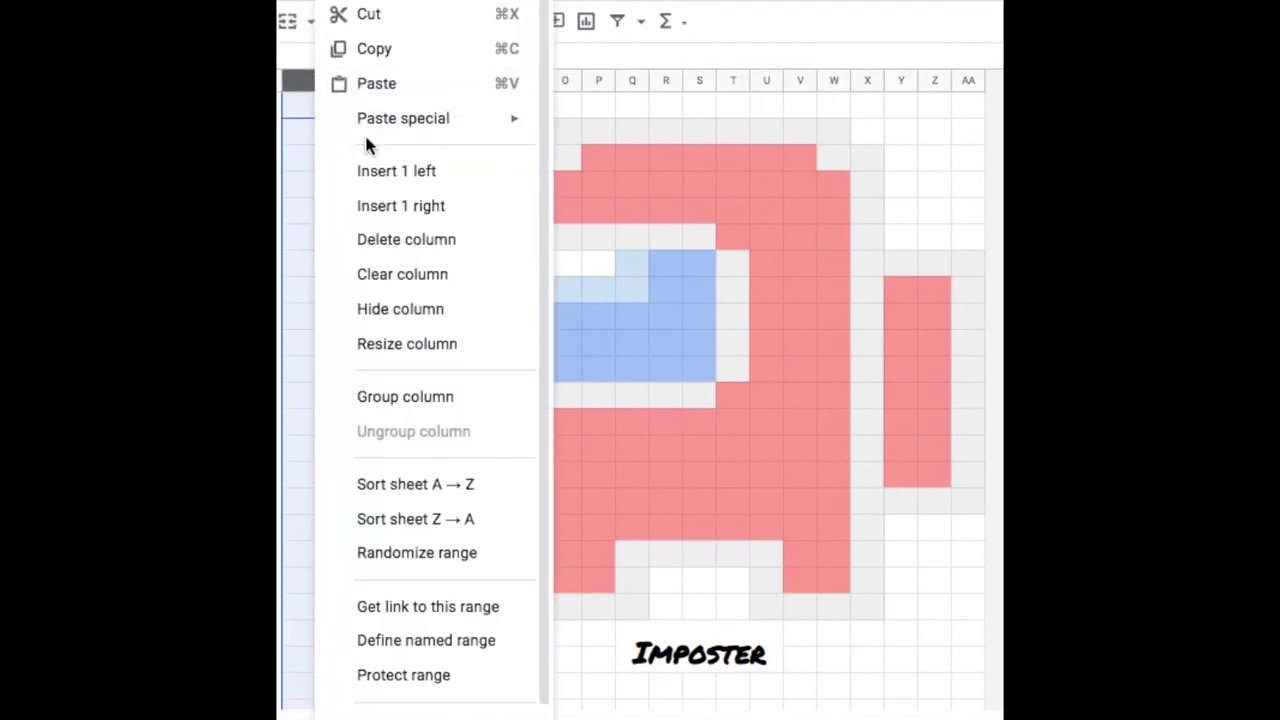
{"action": "left_click", "coordinate": [401, 205]}
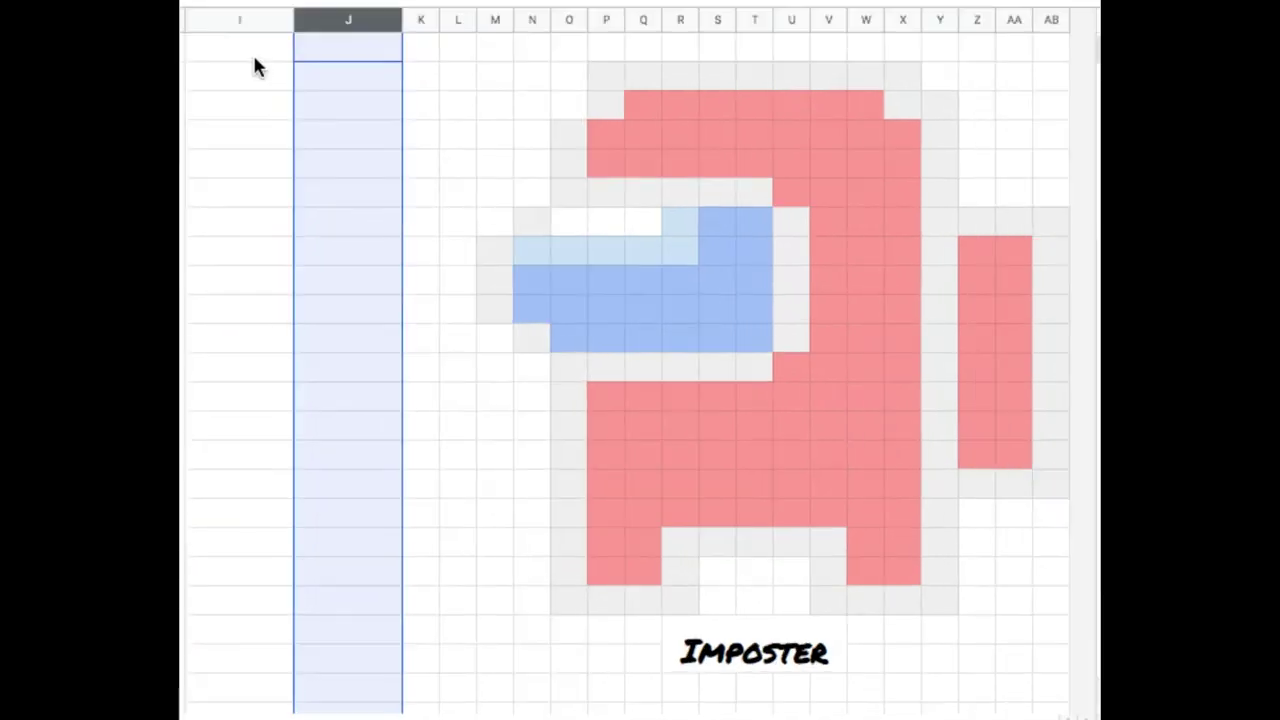
{"action": "left_click", "coordinate": [255, 48]}
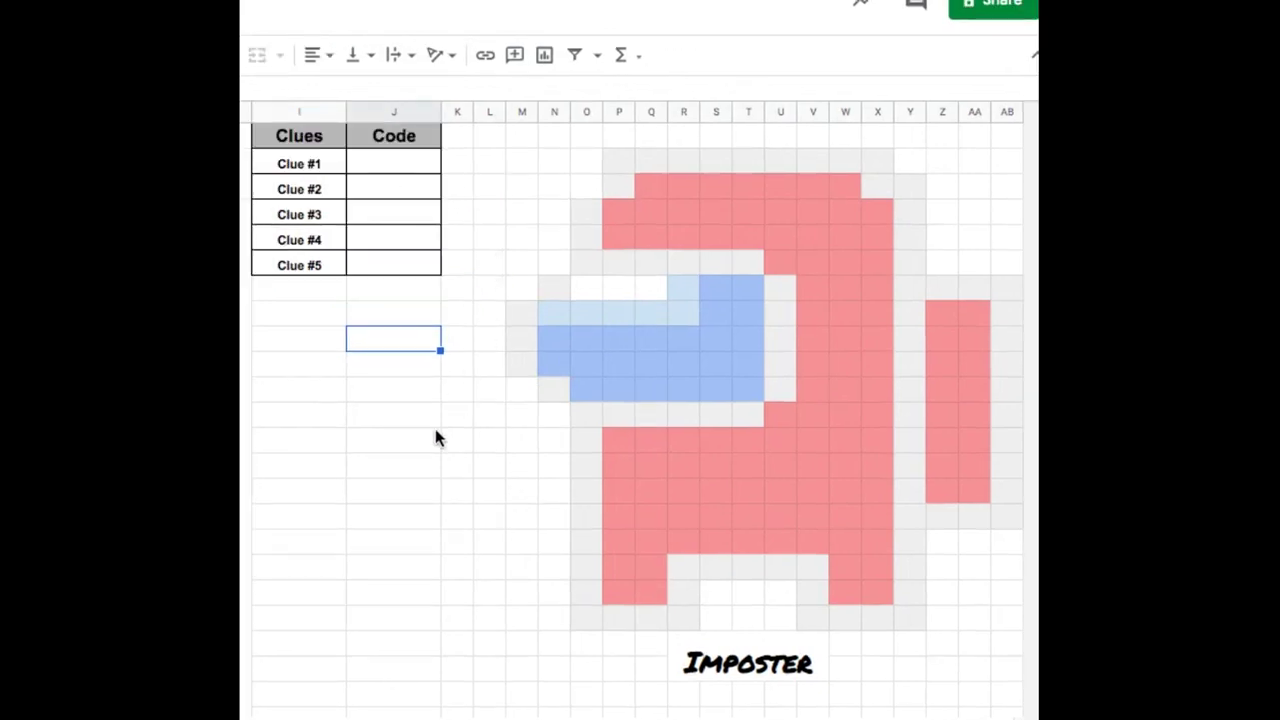
{"action": "left_click", "coordinate": [417, 436]}
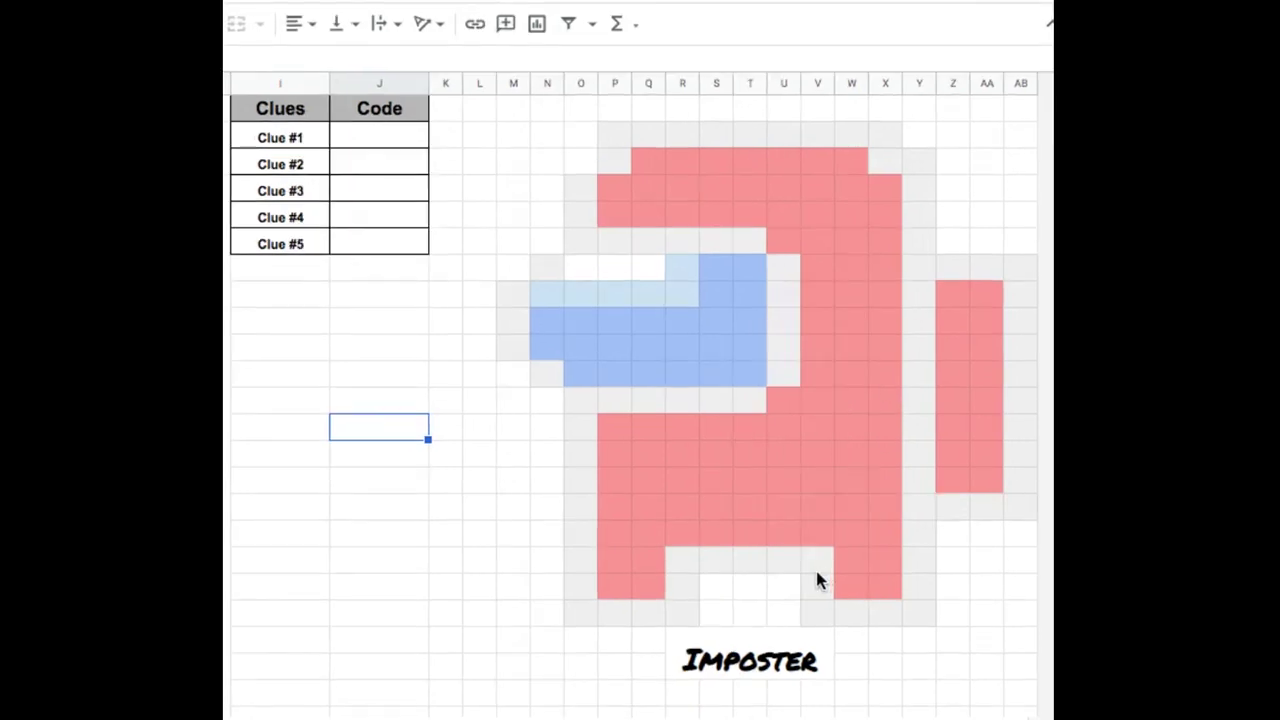
{"action": "left_click", "coordinate": [648, 168]}
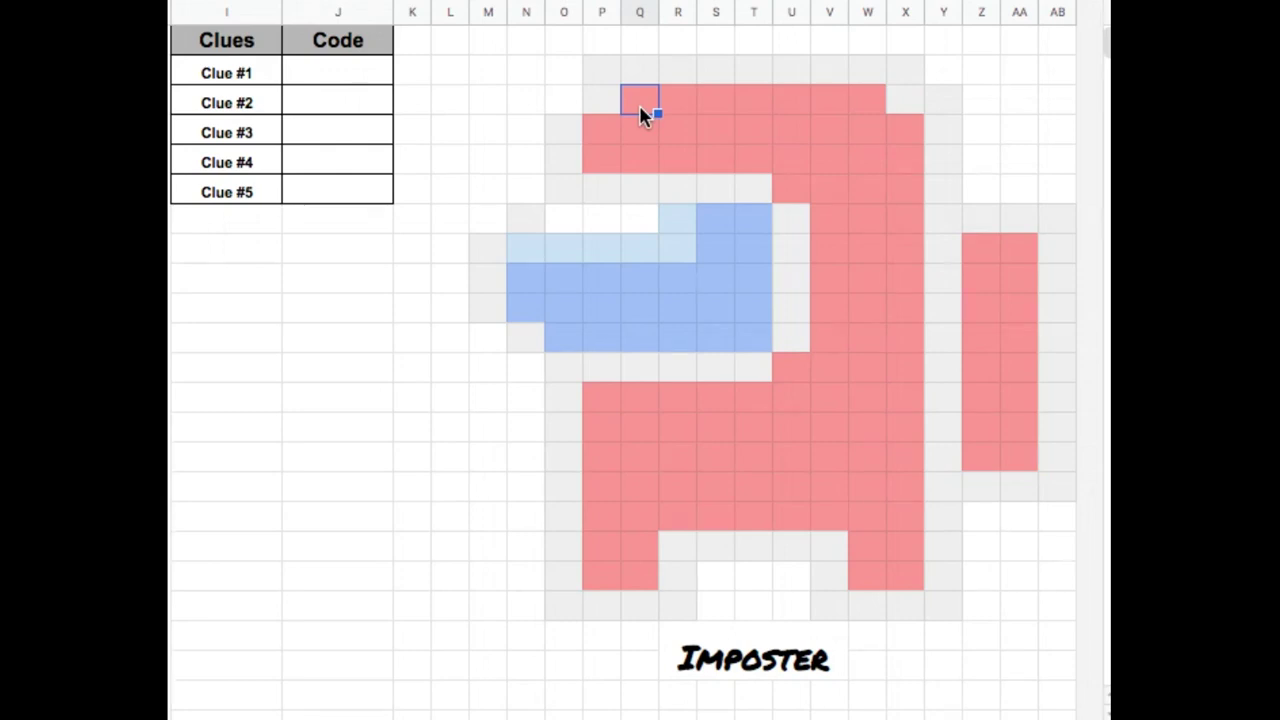
Step: Select the pink body cells and start a conditional formatting rule for them
{"action": "left_click_drag", "start_coordinate": [639, 105], "coordinate": [703, 101]}
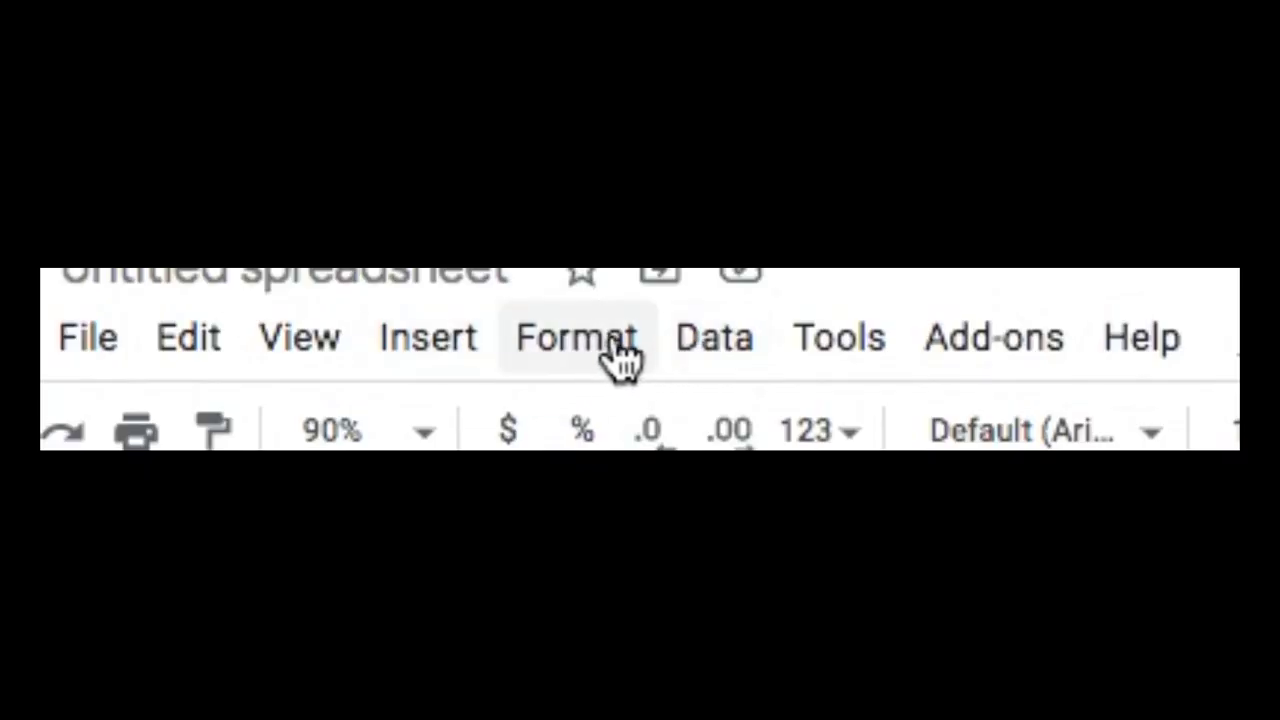
{"action": "left_click", "coordinate": [620, 355]}
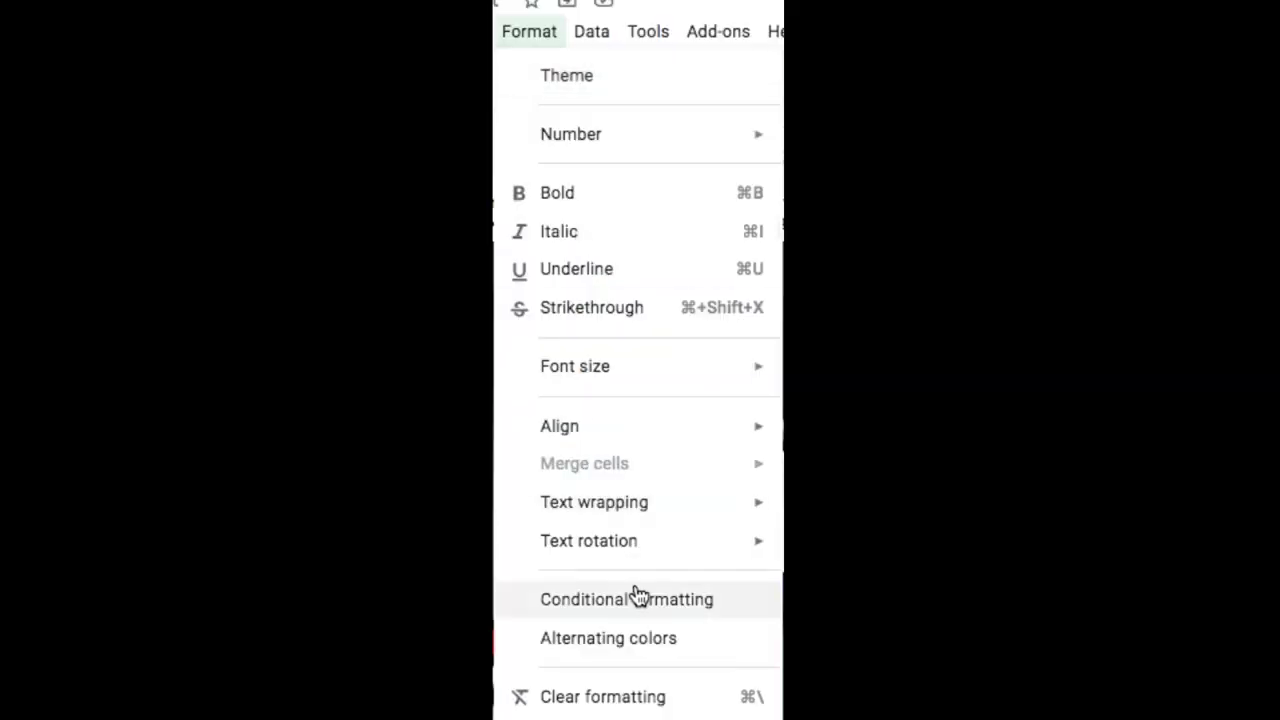
{"action": "left_click", "coordinate": [640, 596]}
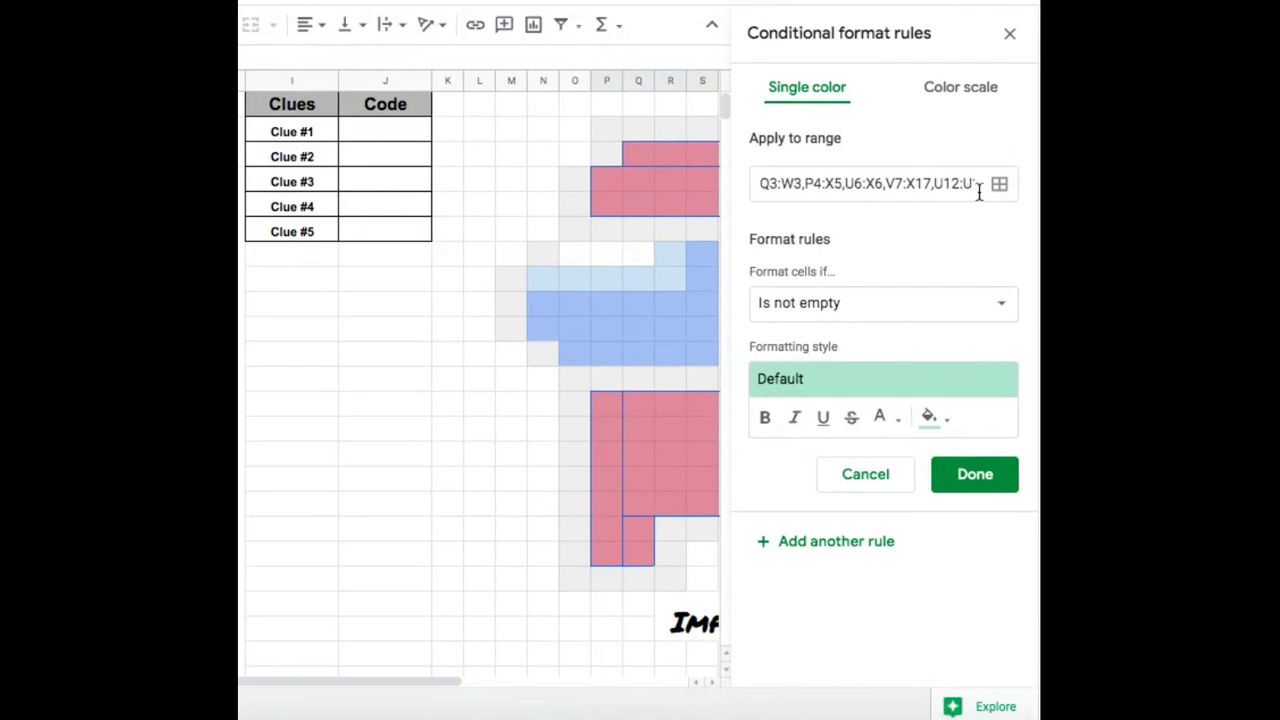
Step: Set the rule condition to Custom formula is with =$J$6="answer"
{"action": "left_click", "coordinate": [1004, 312]}
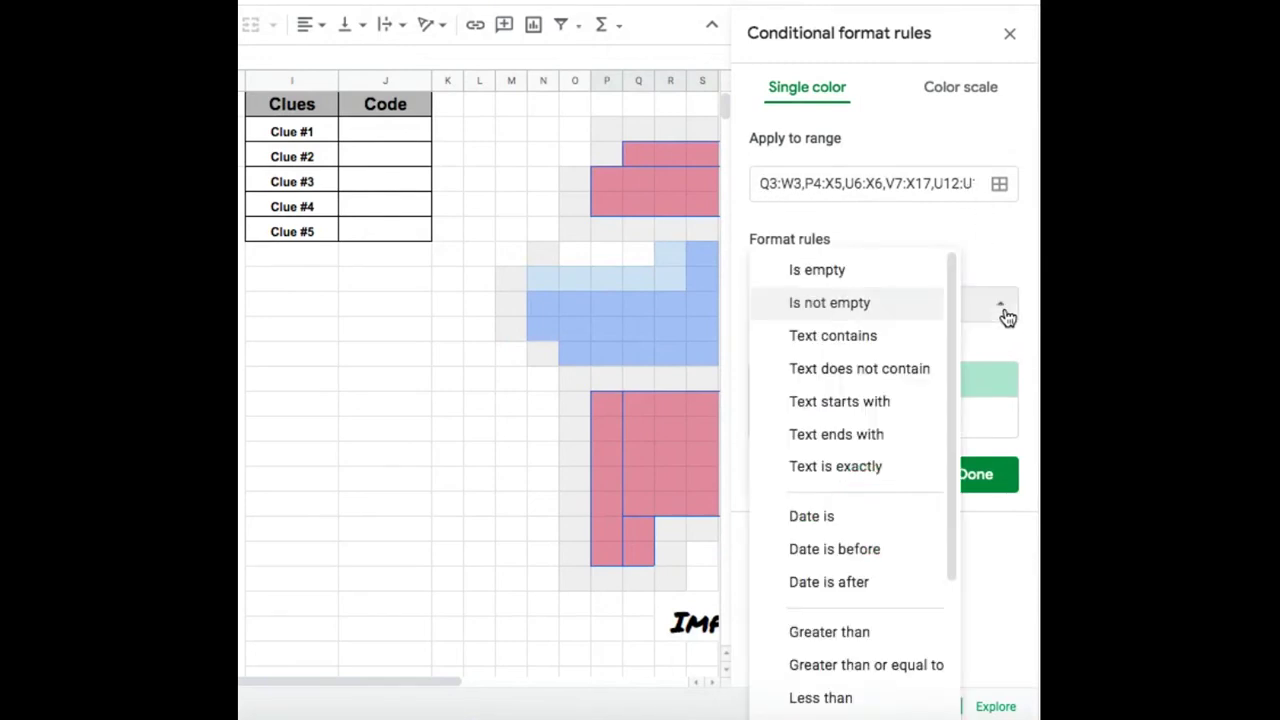
{"action": "scroll", "coordinate": [857, 468], "scroll_direction": "down", "scroll_amount": 3}
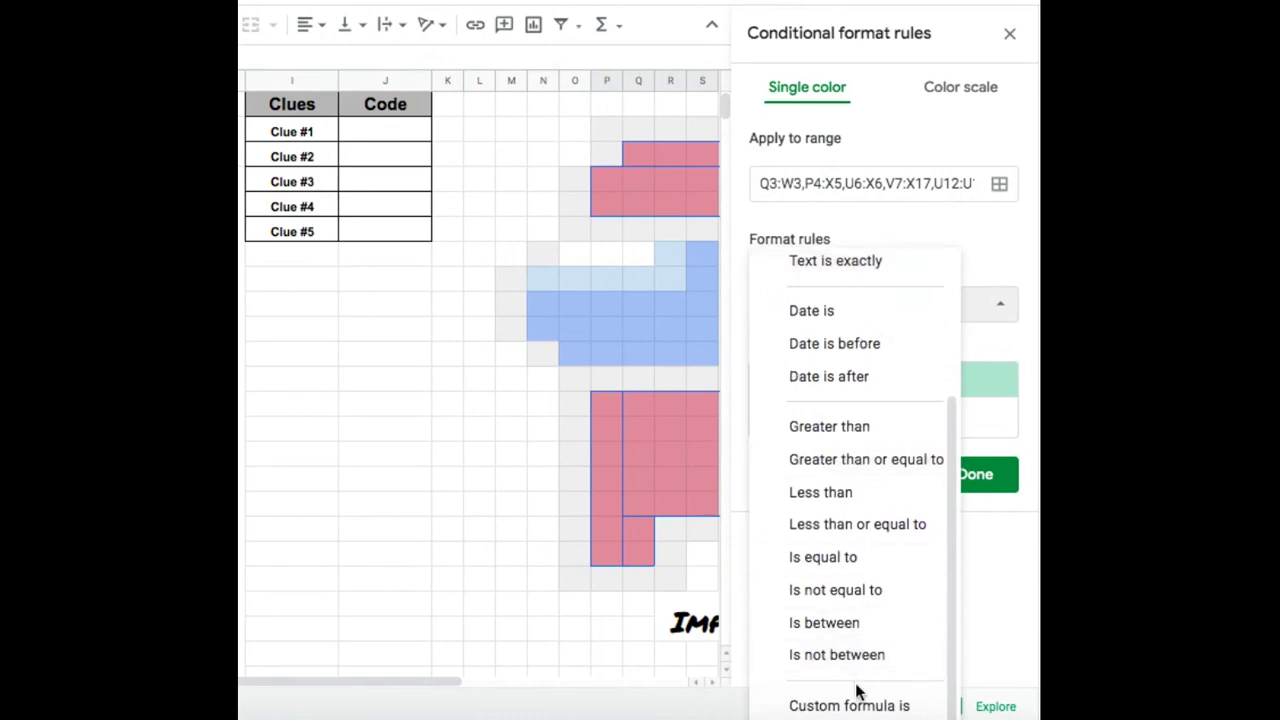
{"action": "left_click", "coordinate": [857, 704]}
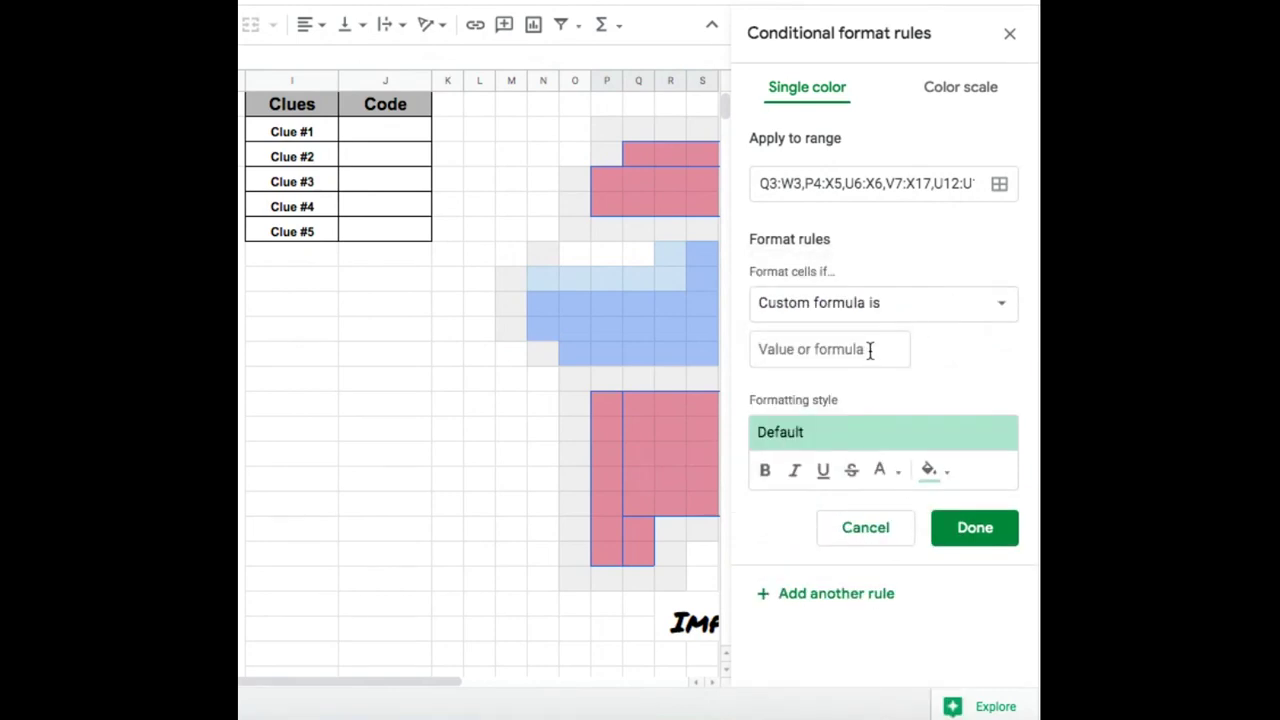
{"action": "left_click", "coordinate": [870, 350]}
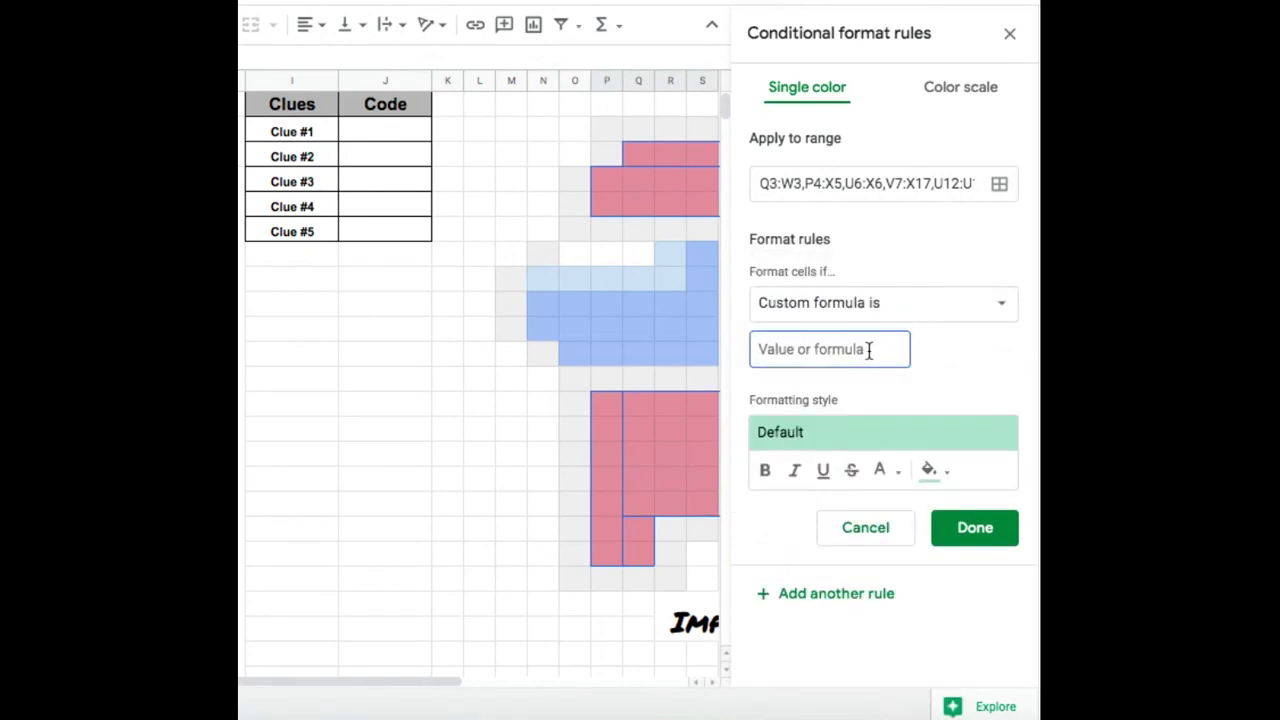
{"action": "type", "text": "="}
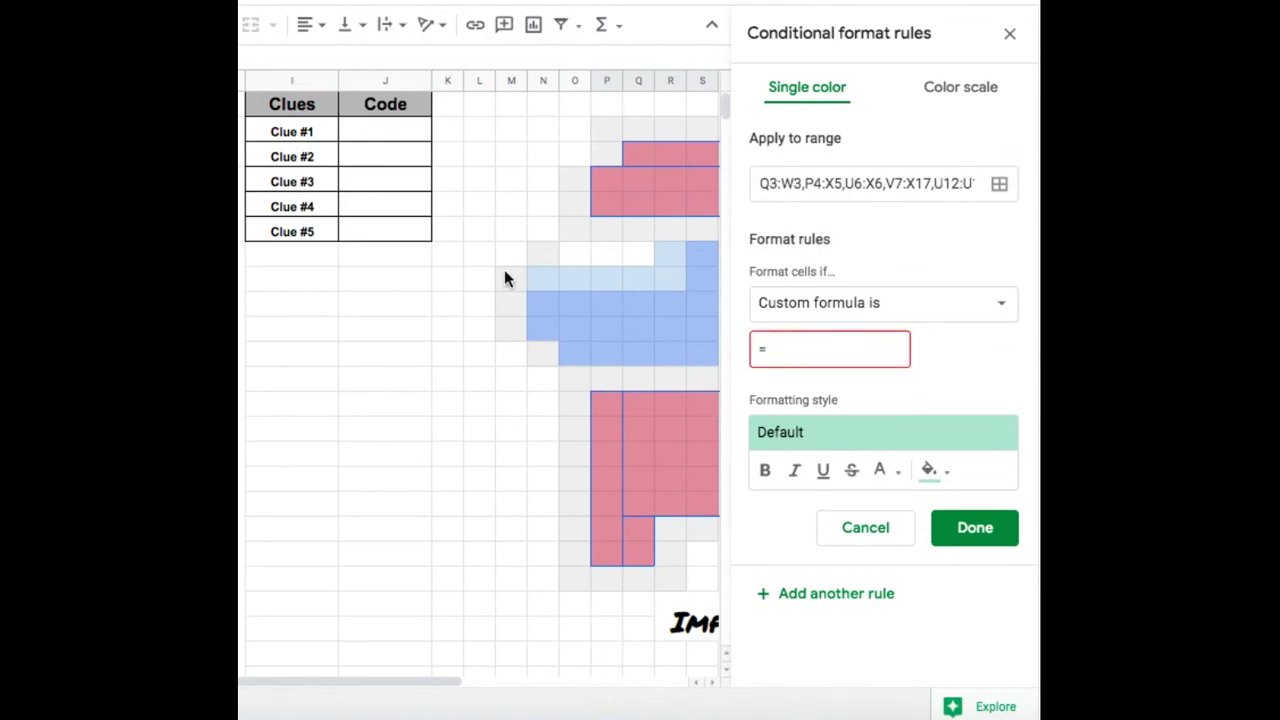
{"action": "left_click", "coordinate": [395, 236]}
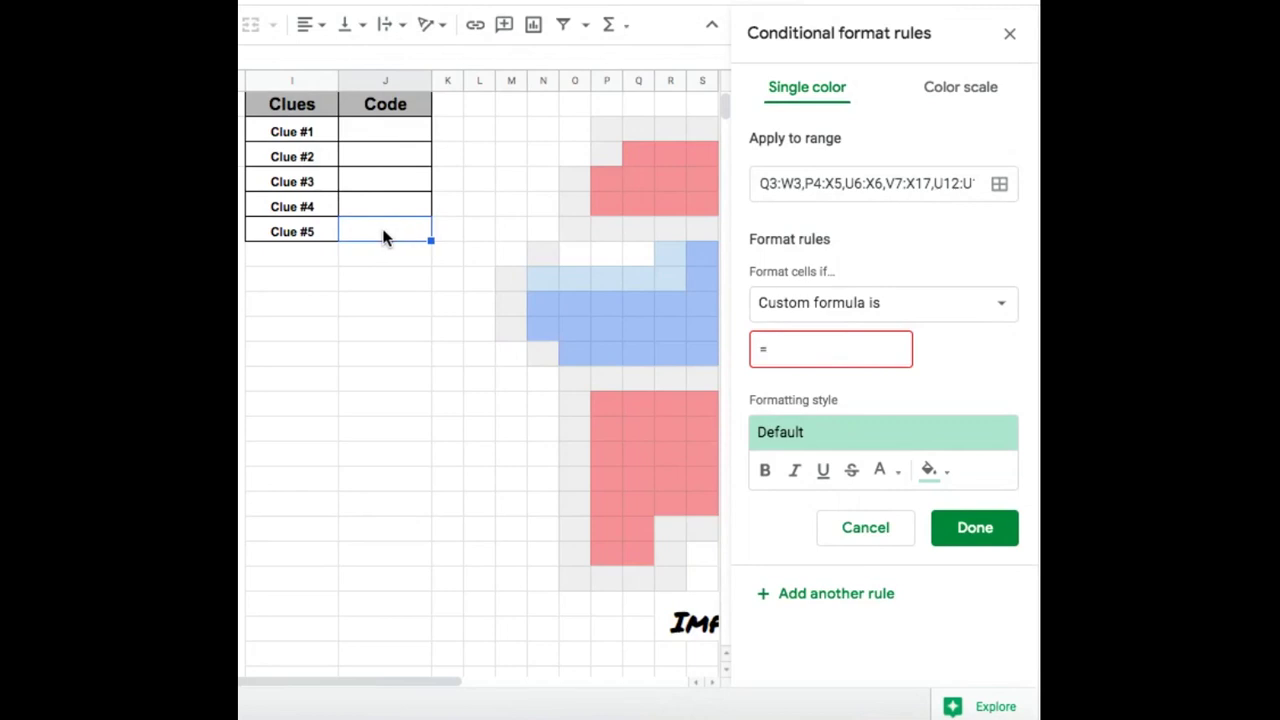
{"action": "left_click", "coordinate": [776, 350]}
{"action": "type", "text": "$J"}
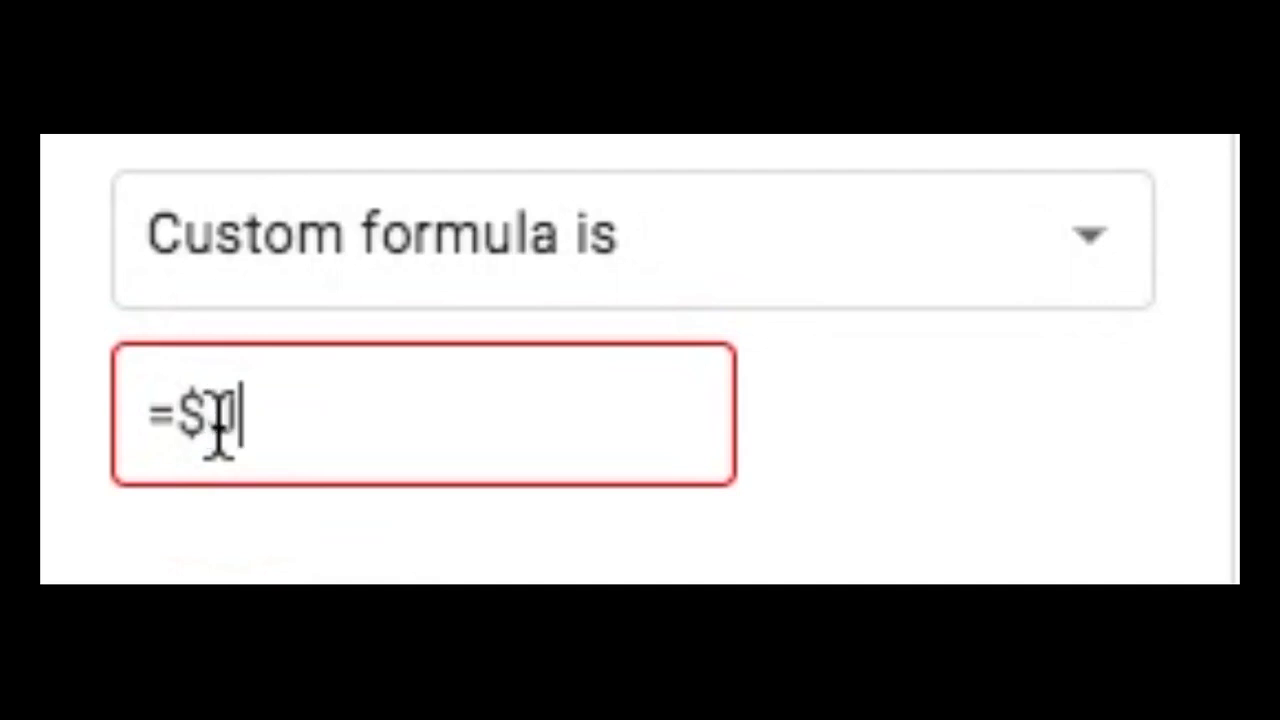
{"action": "type", "text": "$"}
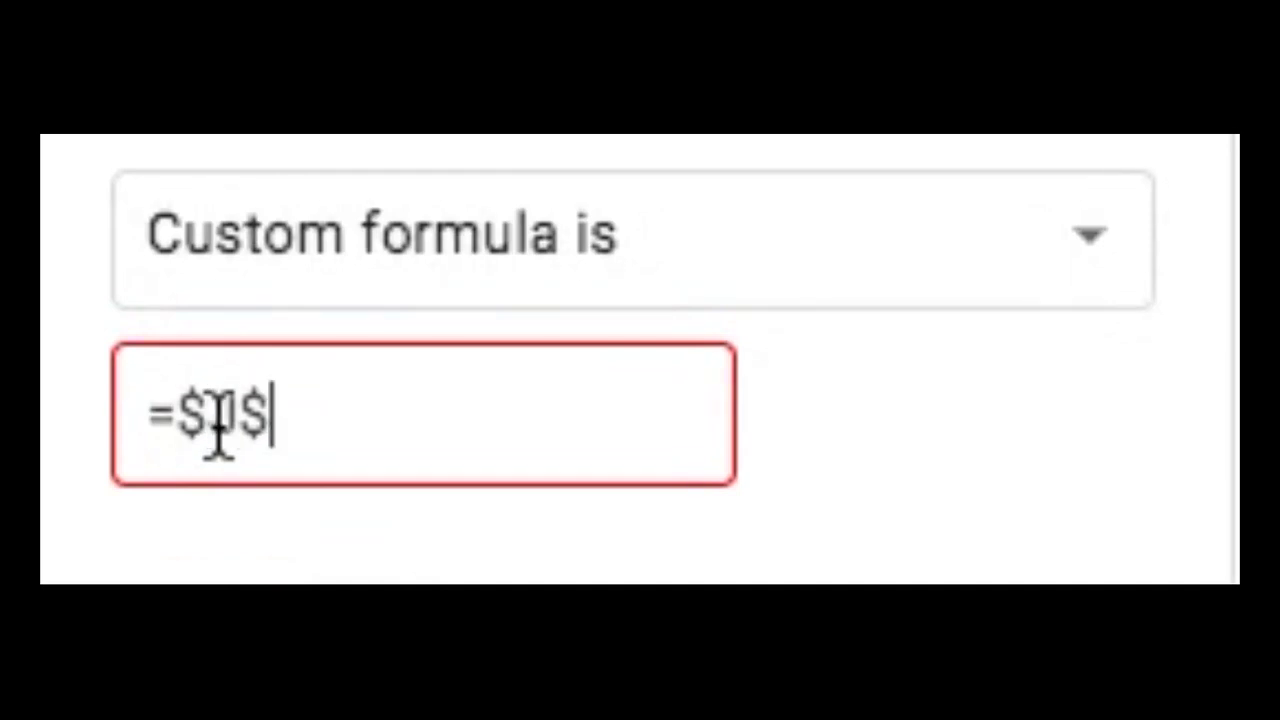
{"action": "type", "text": "6"}
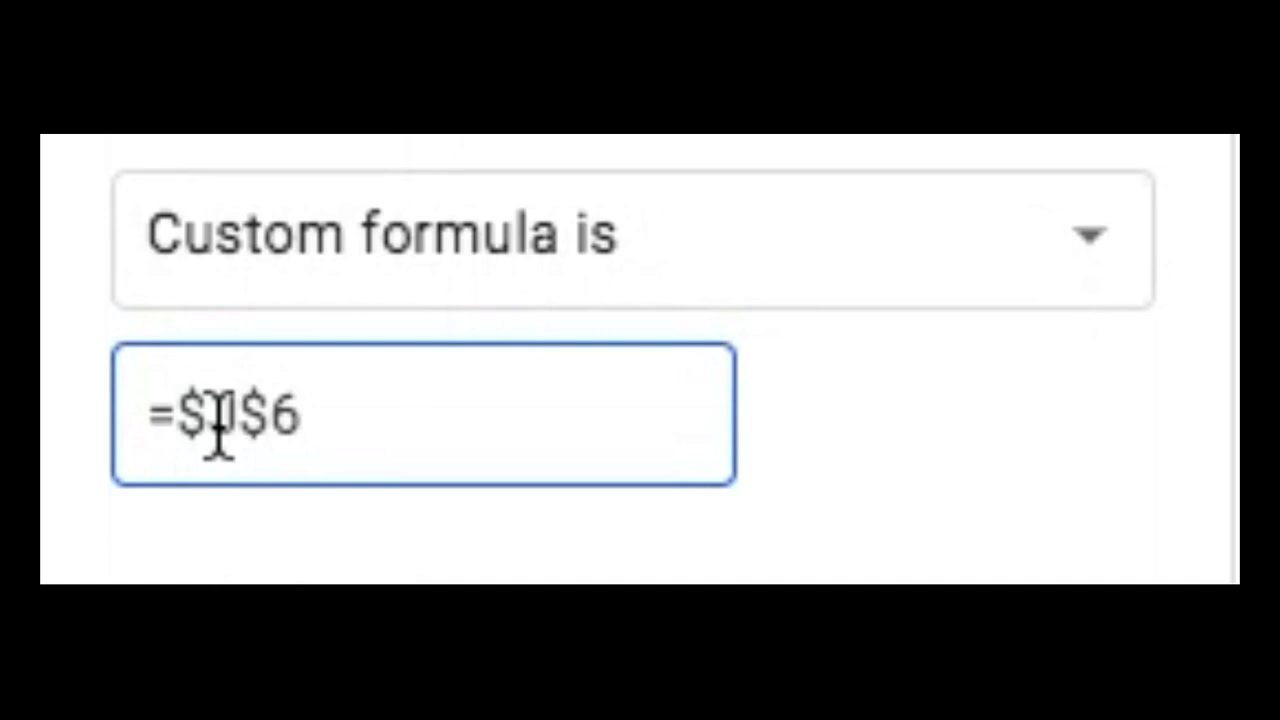
{"action": "type", "text": "="}
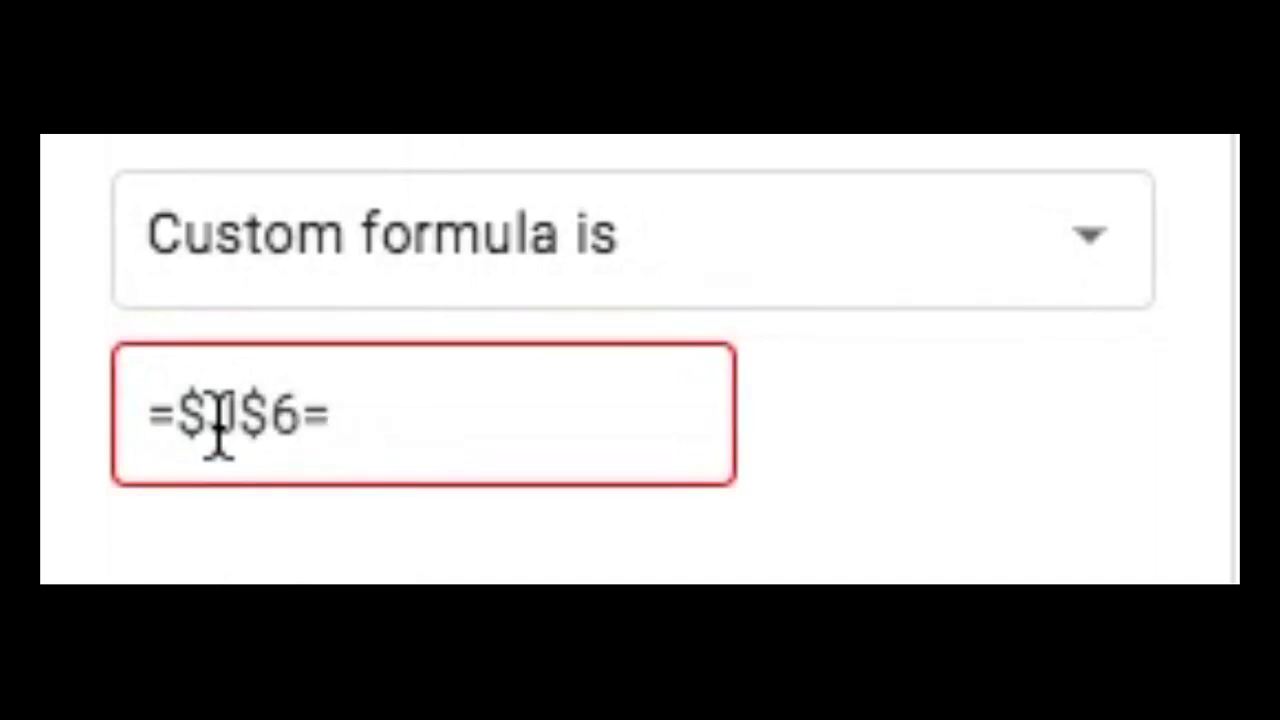
{"action": "type", "text": "\"answe"}
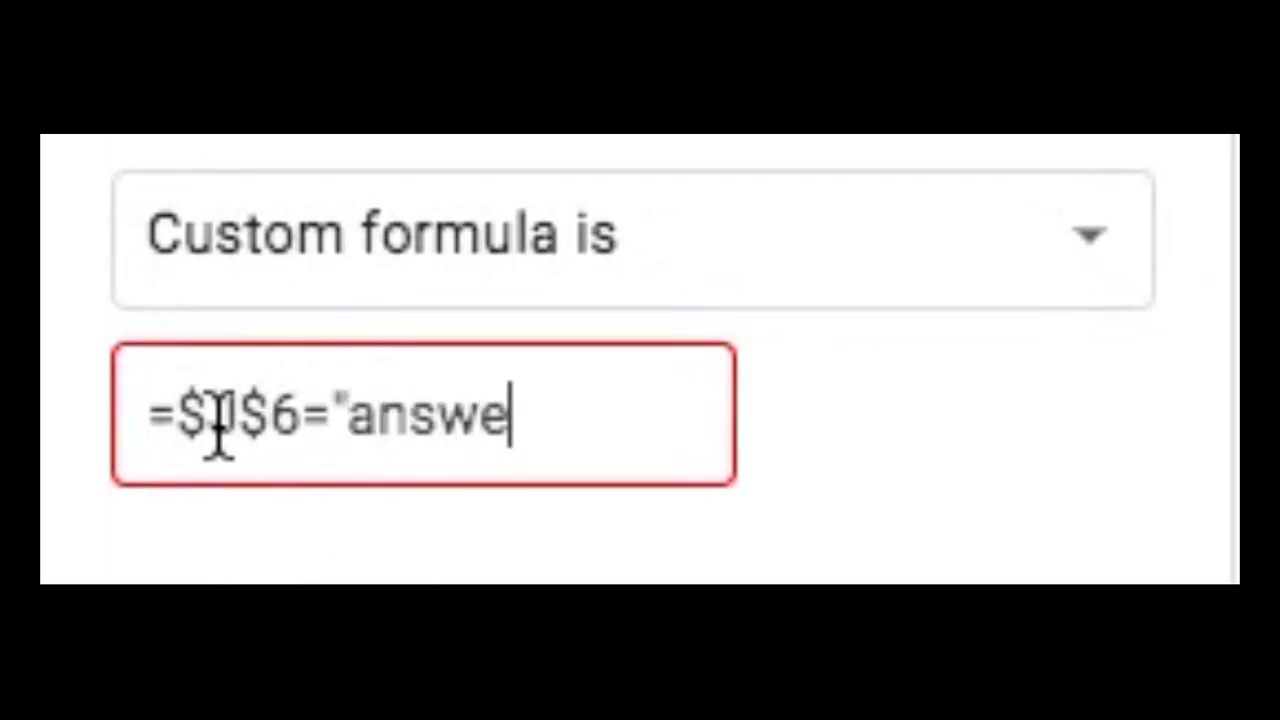
{"action": "type", "text": "r\""}
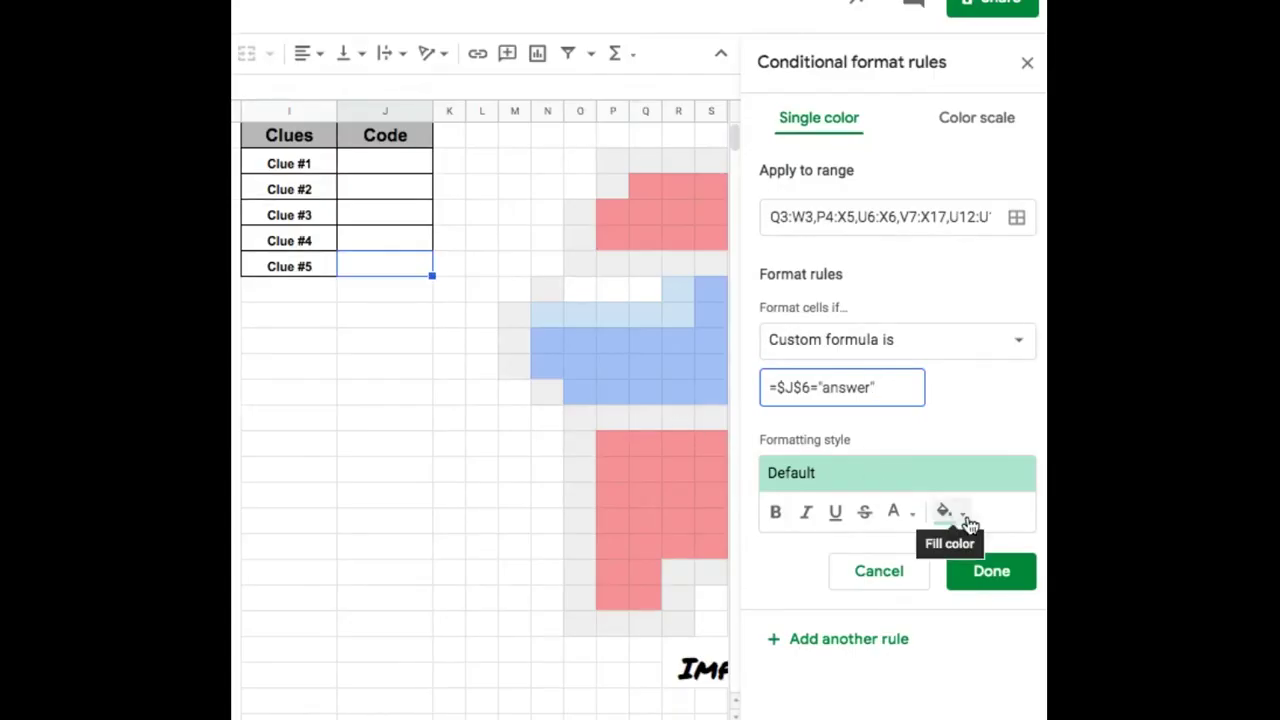
Step: Give the body rule a dark red fill and save it with Done
{"action": "left_click", "coordinate": [964, 519]}
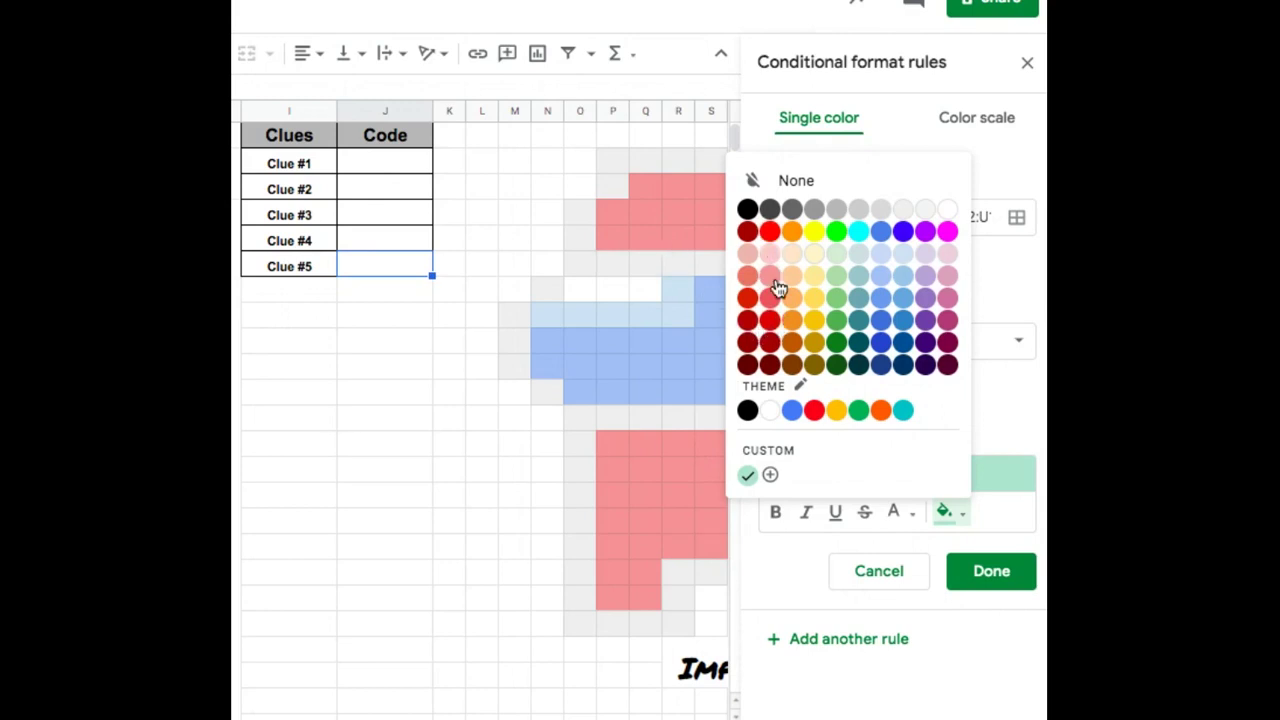
{"action": "left_click", "coordinate": [770, 319]}
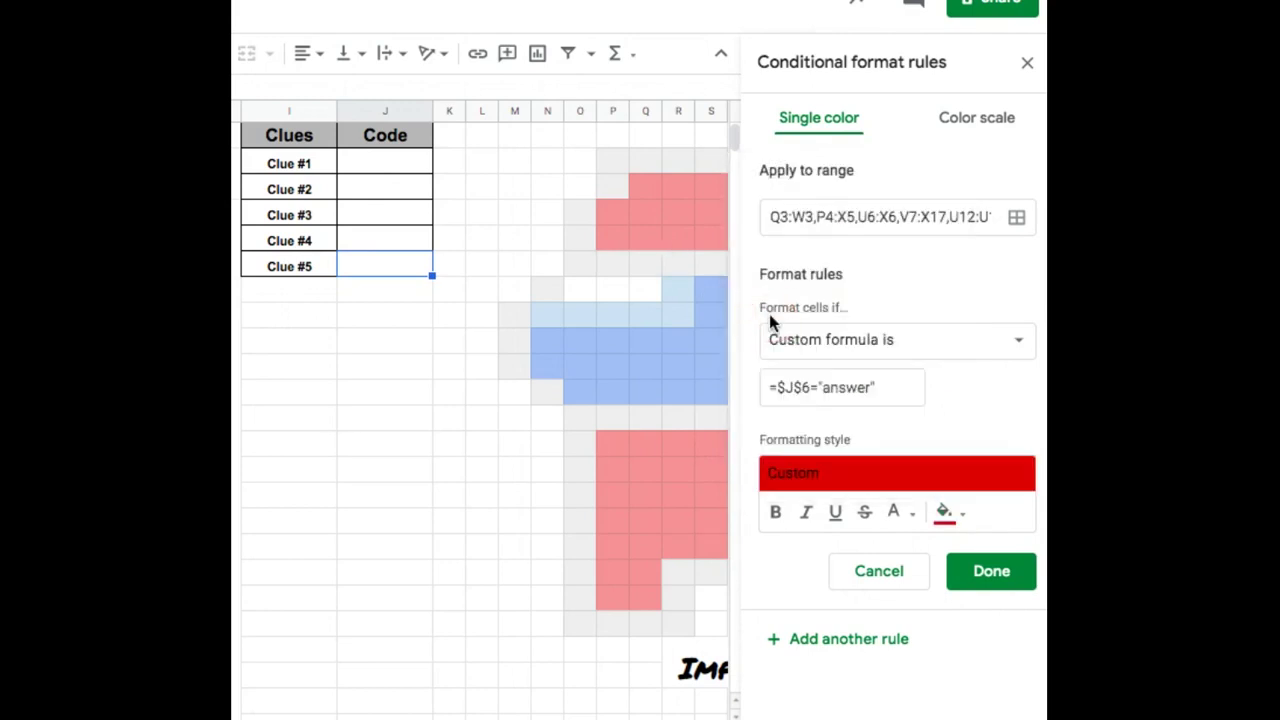
{"action": "left_click", "coordinate": [988, 575]}
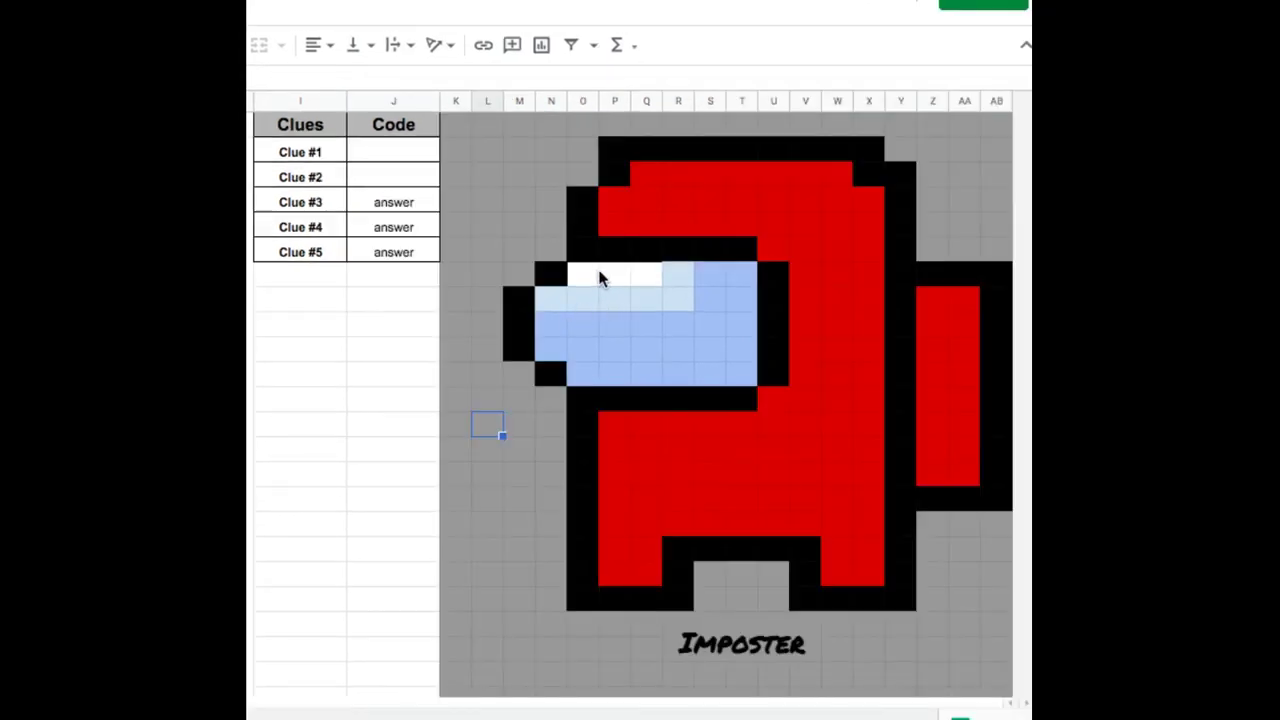
Step: Close the rules panel and select visor cells O7:Q7
{"action": "left_click", "coordinate": [597, 277]}
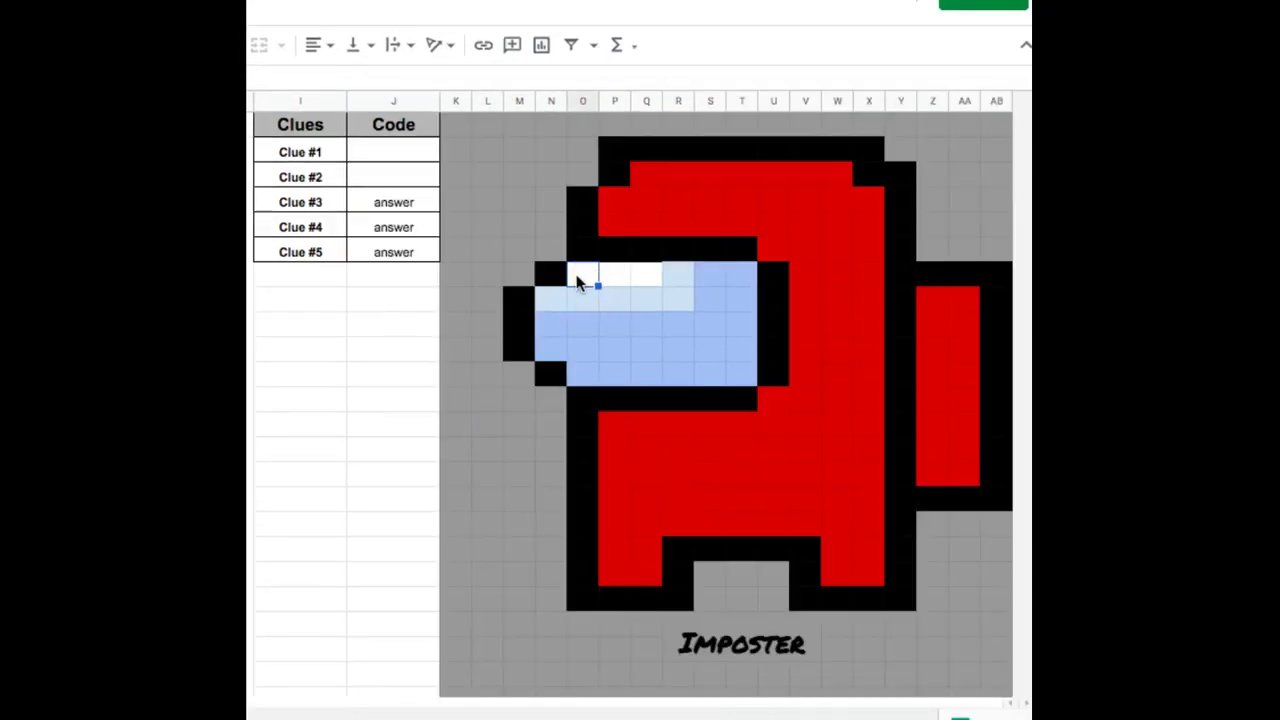
{"action": "left_click", "coordinate": [579, 280]}
{"action": "left_click_drag", "start_coordinate": [596, 280], "coordinate": [632, 277]}
{"action": "left_click", "coordinate": [581, 304]}
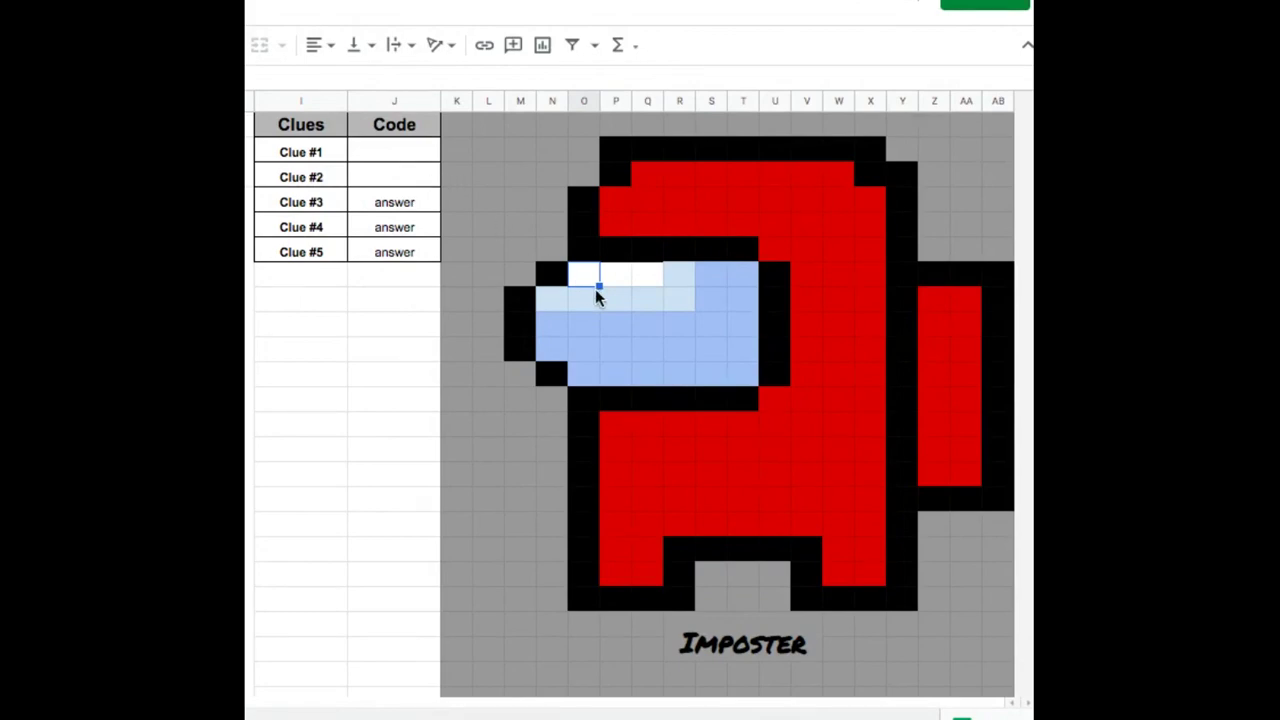
{"action": "left_click_drag", "start_coordinate": [588, 284], "coordinate": [646, 285]}
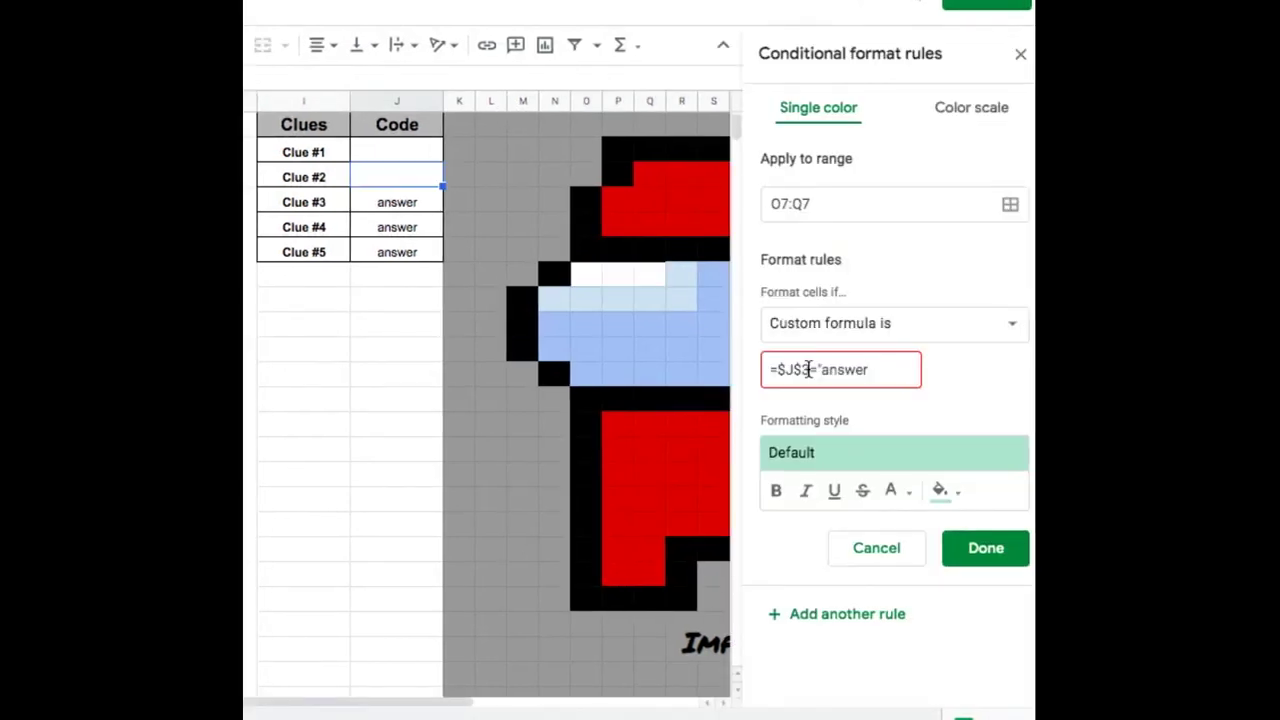
Step: Complete the =$J$3="answer" visor rule with a fill colour, save it and close the rules
{"action": "type", "text": "\"answer"}
{"action": "left_click", "coordinate": [946, 491]}
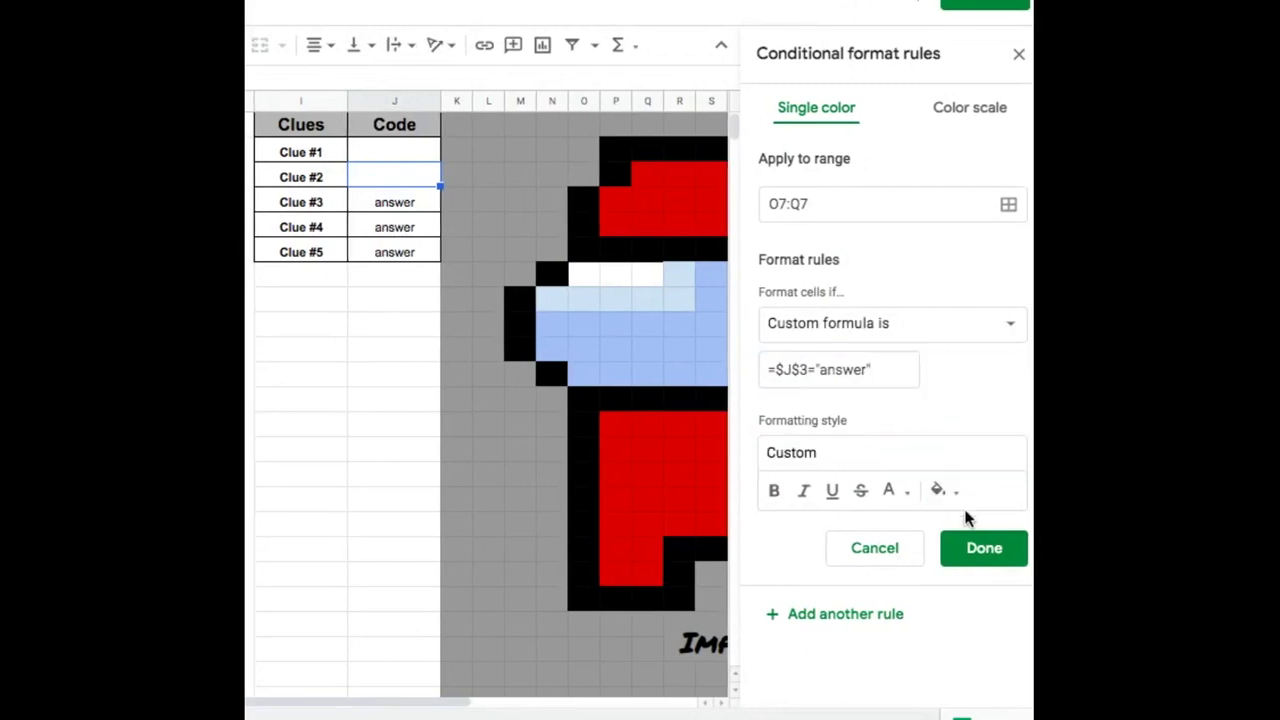
{"action": "left_click", "coordinate": [984, 555]}
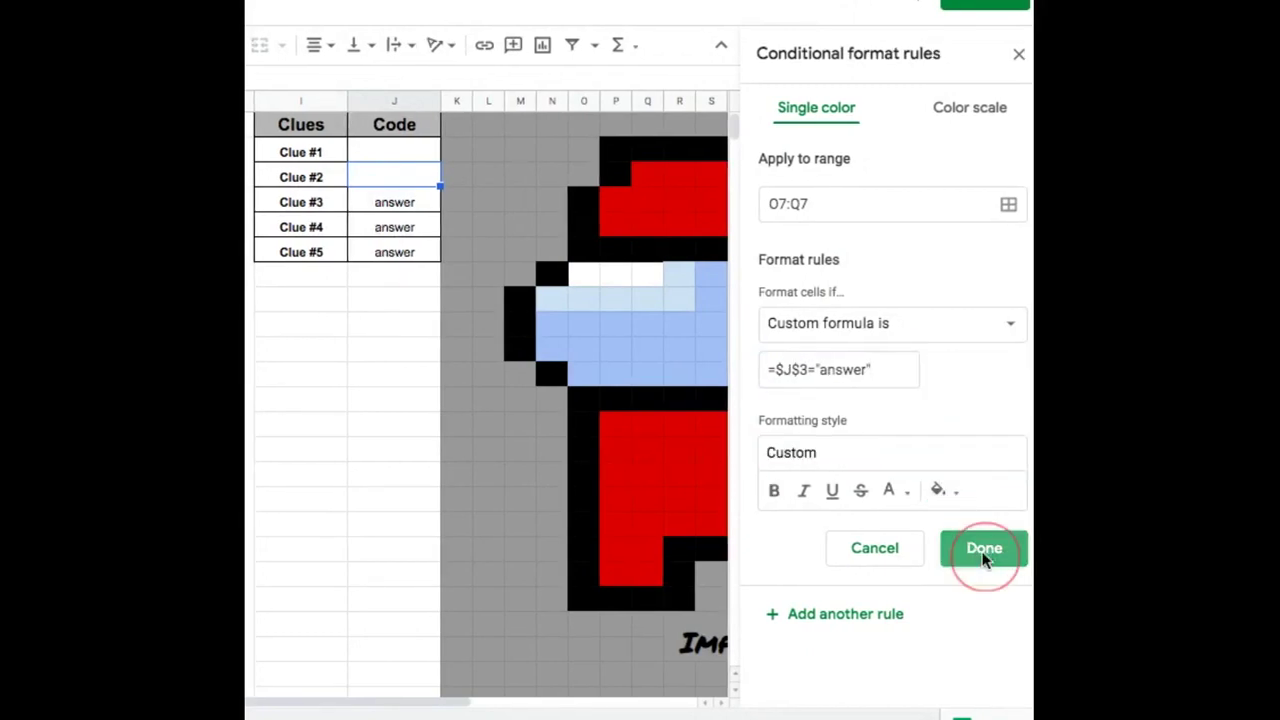
{"action": "left_click", "coordinate": [1019, 53]}
{"action": "left_click", "coordinate": [614, 302]}
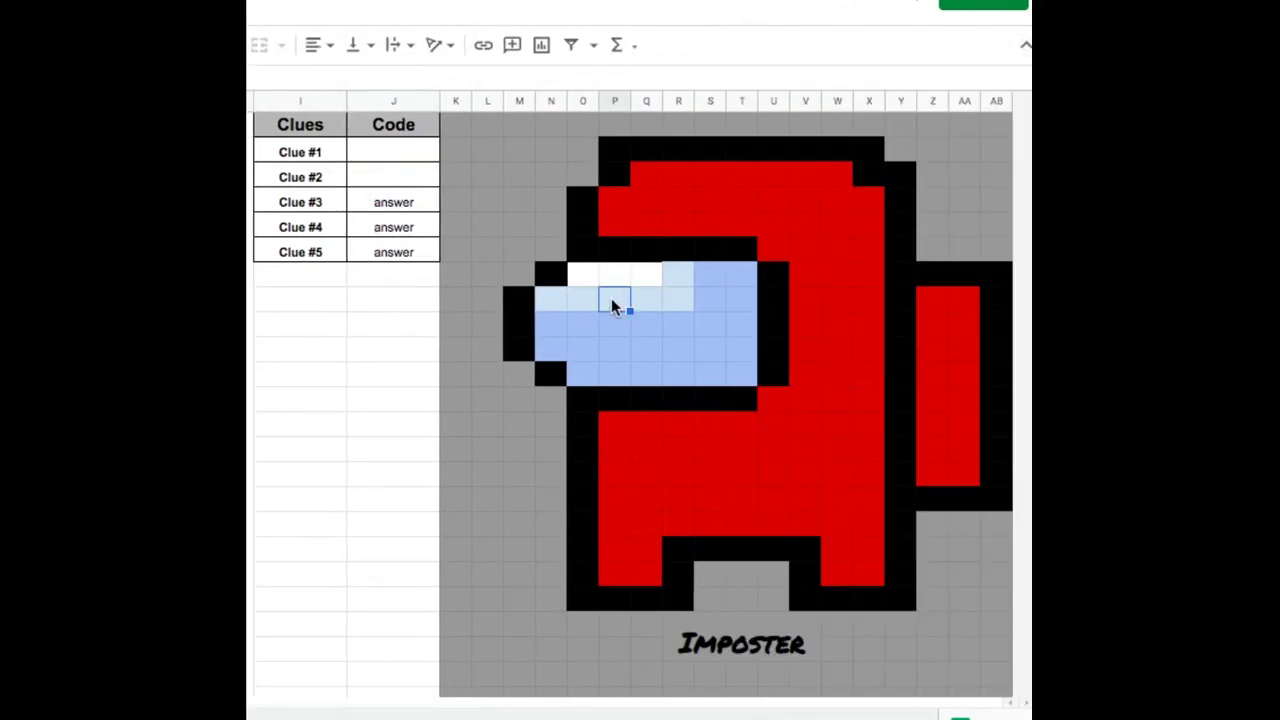
Step: Enter answer as the Clue #2 code
{"action": "left_click", "coordinate": [549, 296]}
{"action": "left_click", "coordinate": [676, 276]}
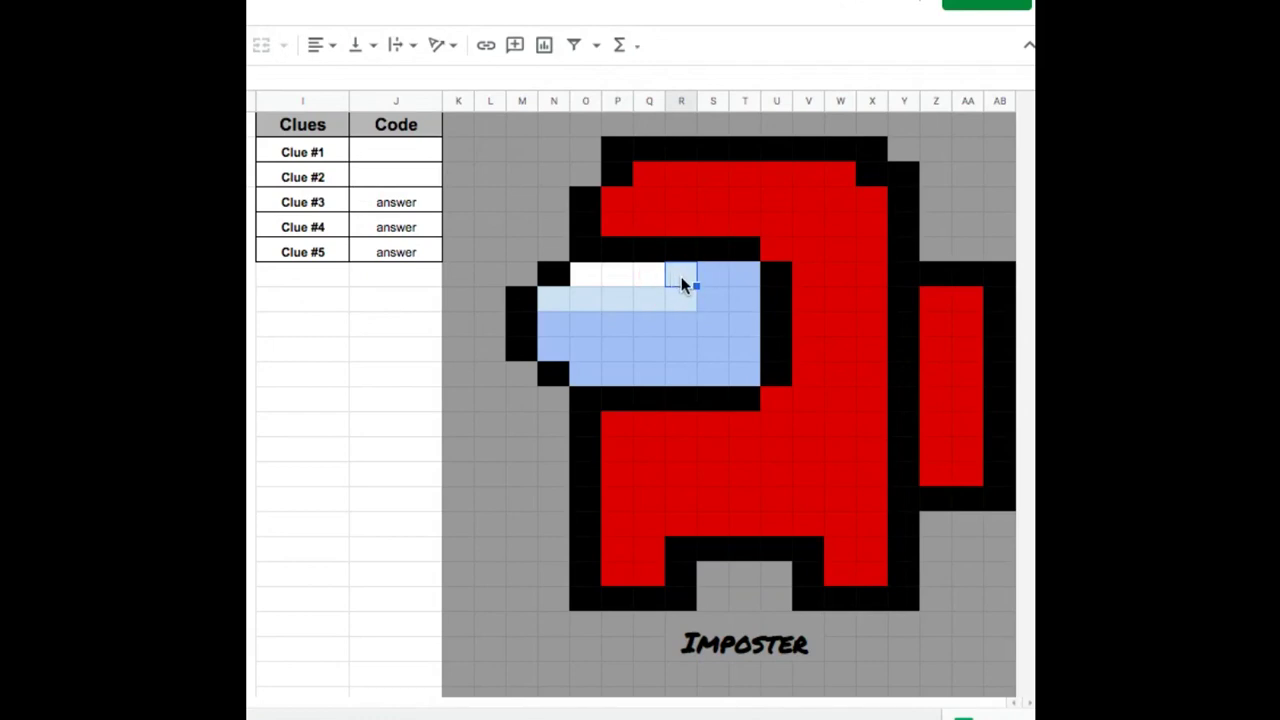
{"action": "left_click", "coordinate": [397, 180]}
{"action": "type", "text": "answer"}
{"action": "key", "text": "Return"}
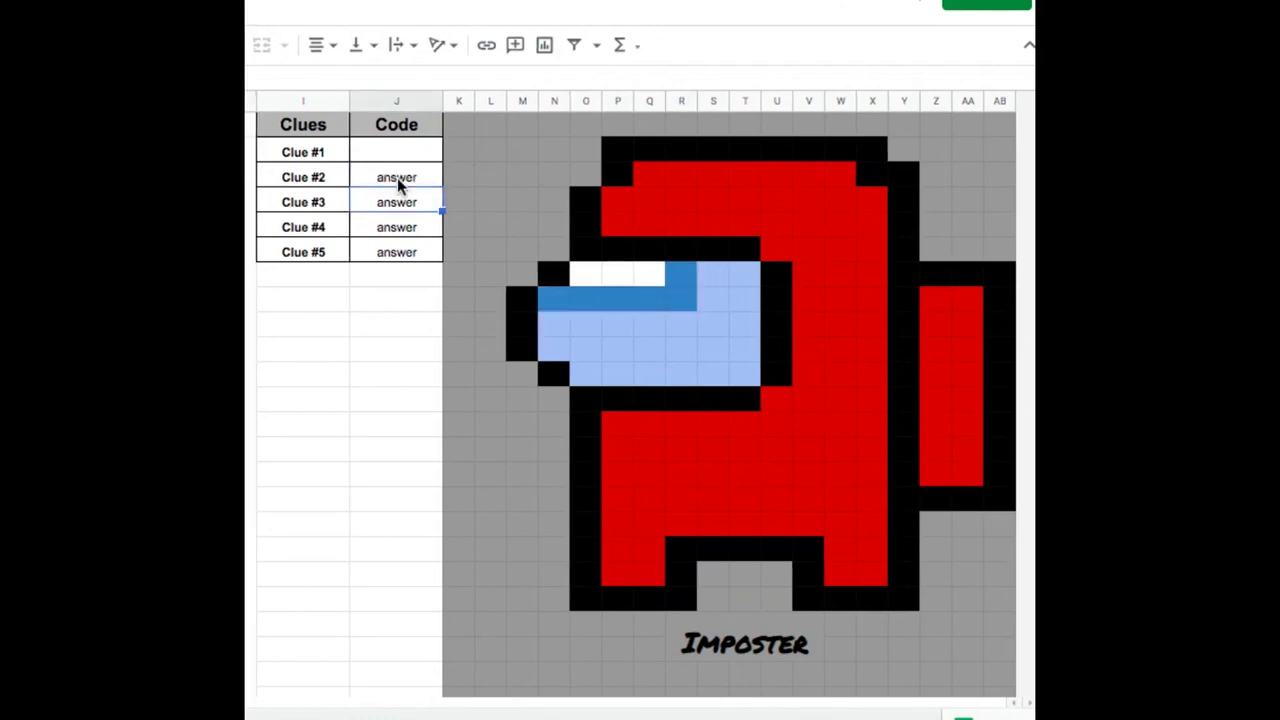
Step: Check the visor cells in row 7 that turned darker blue, including column R
{"action": "left_click", "coordinate": [620, 354]}
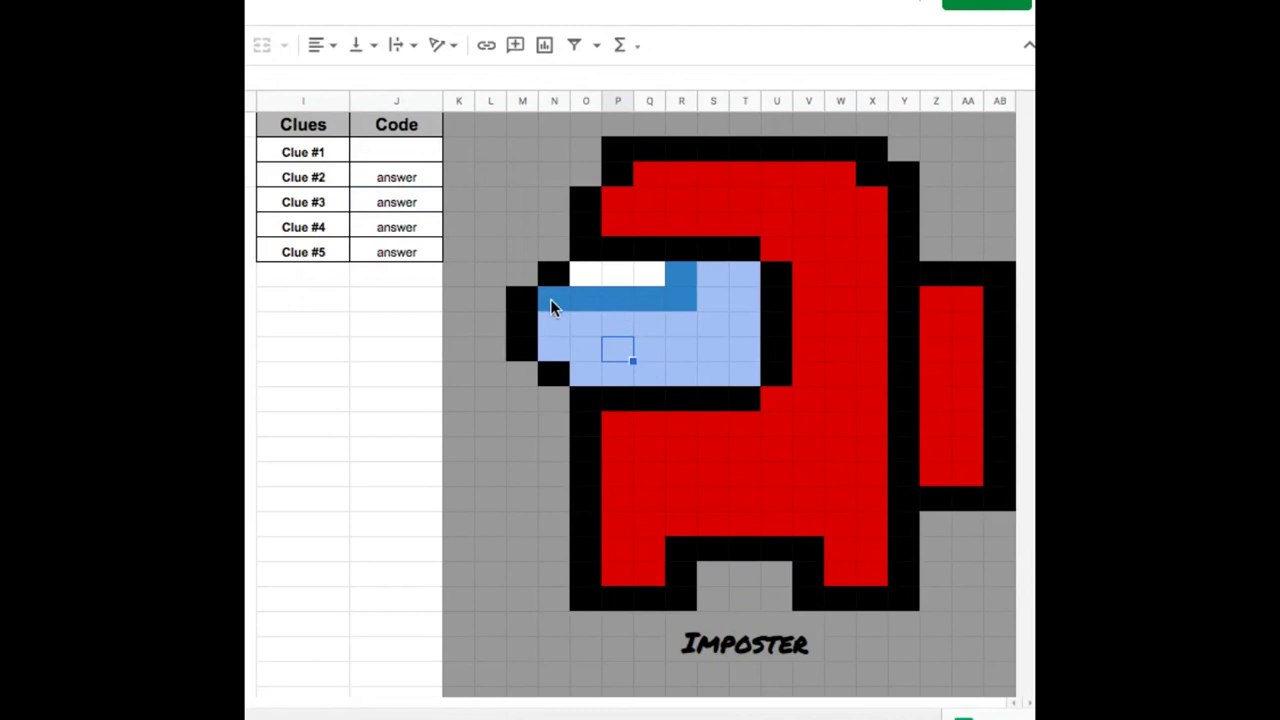
{"action": "left_click", "coordinate": [681, 298]}
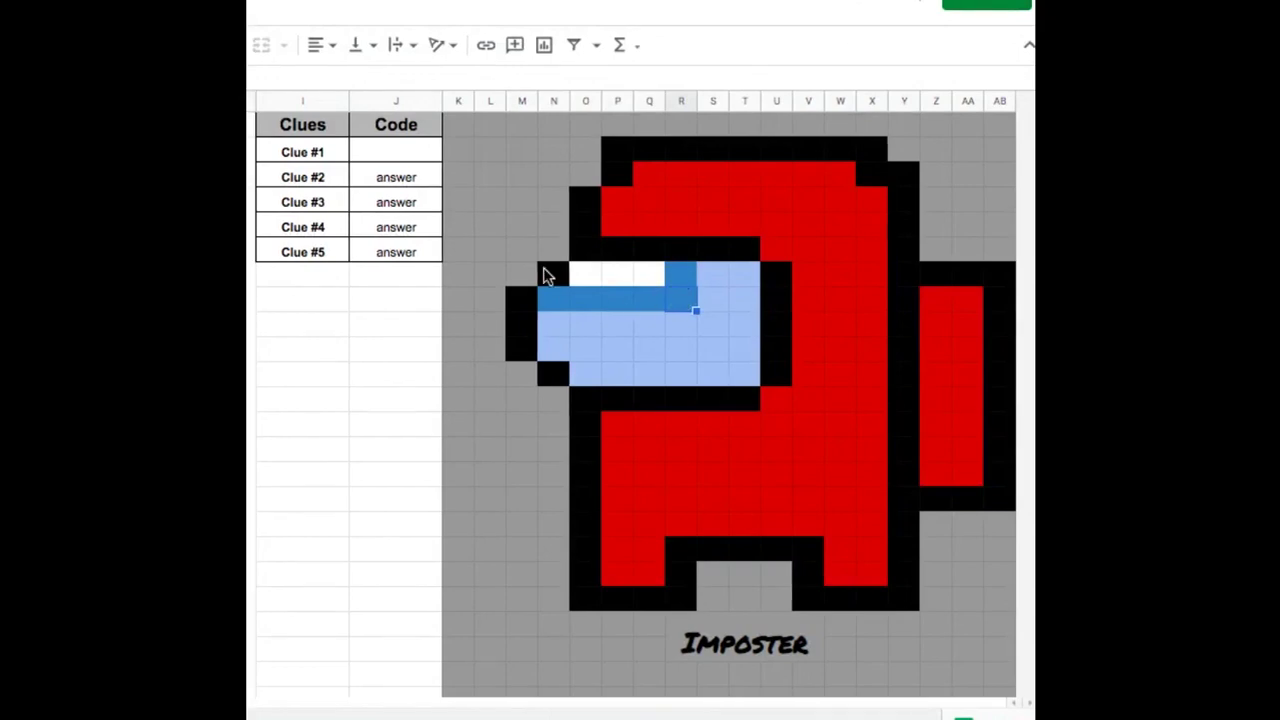
{"action": "left_click", "coordinate": [553, 298]}
{"action": "left_click", "coordinate": [580, 298]}
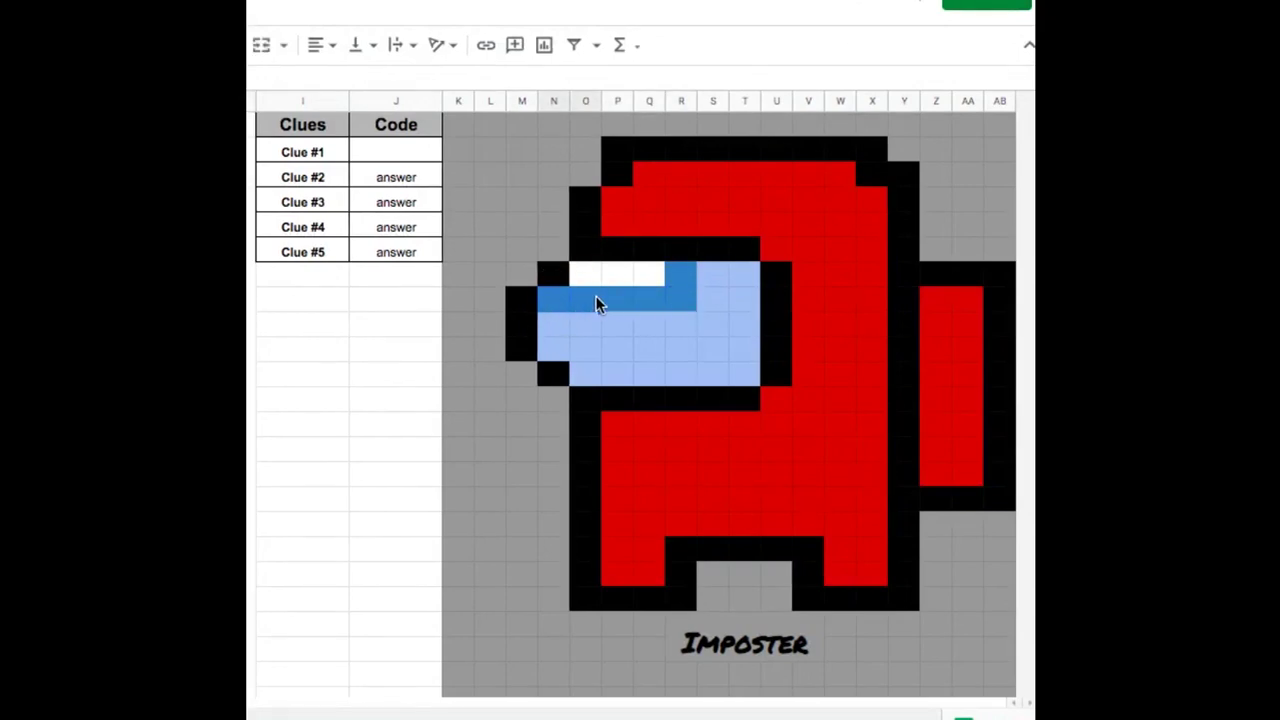
{"action": "left_click", "coordinate": [619, 298]}
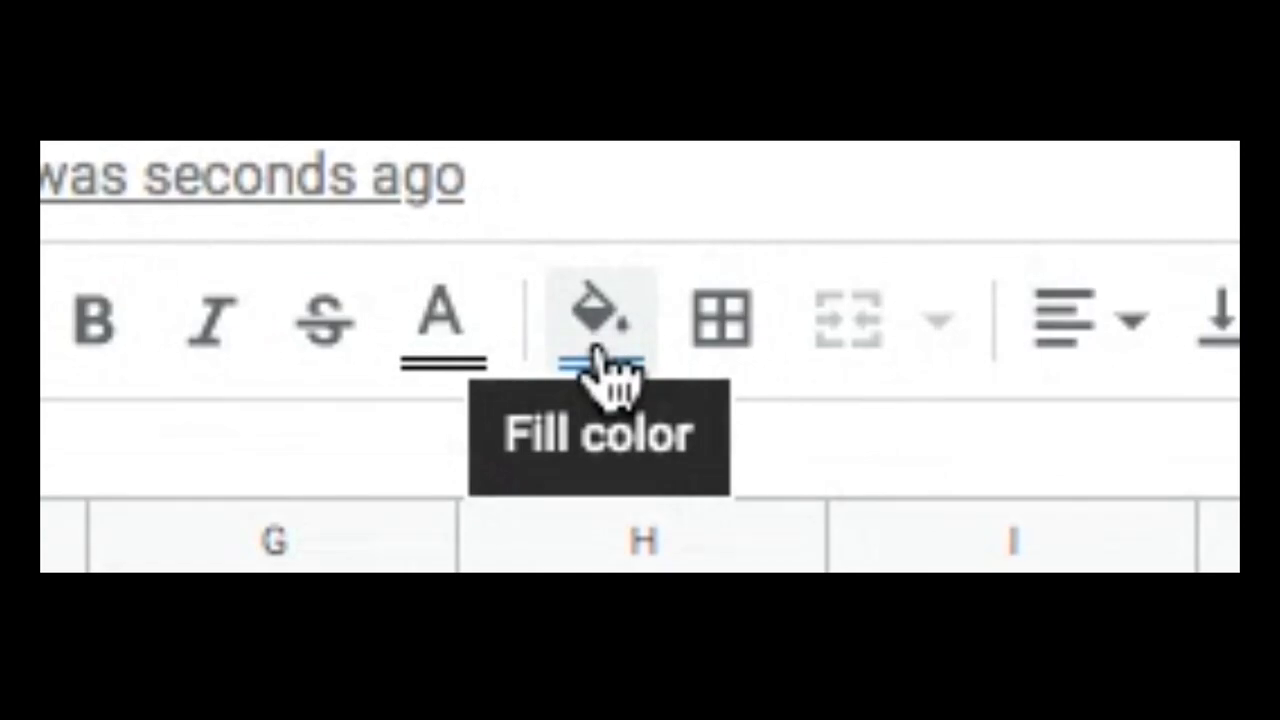
Step: Open the existing R7:R8,N8:Q8 visor rule and pick its blue fill colour
{"action": "left_click", "coordinate": [603, 362]}
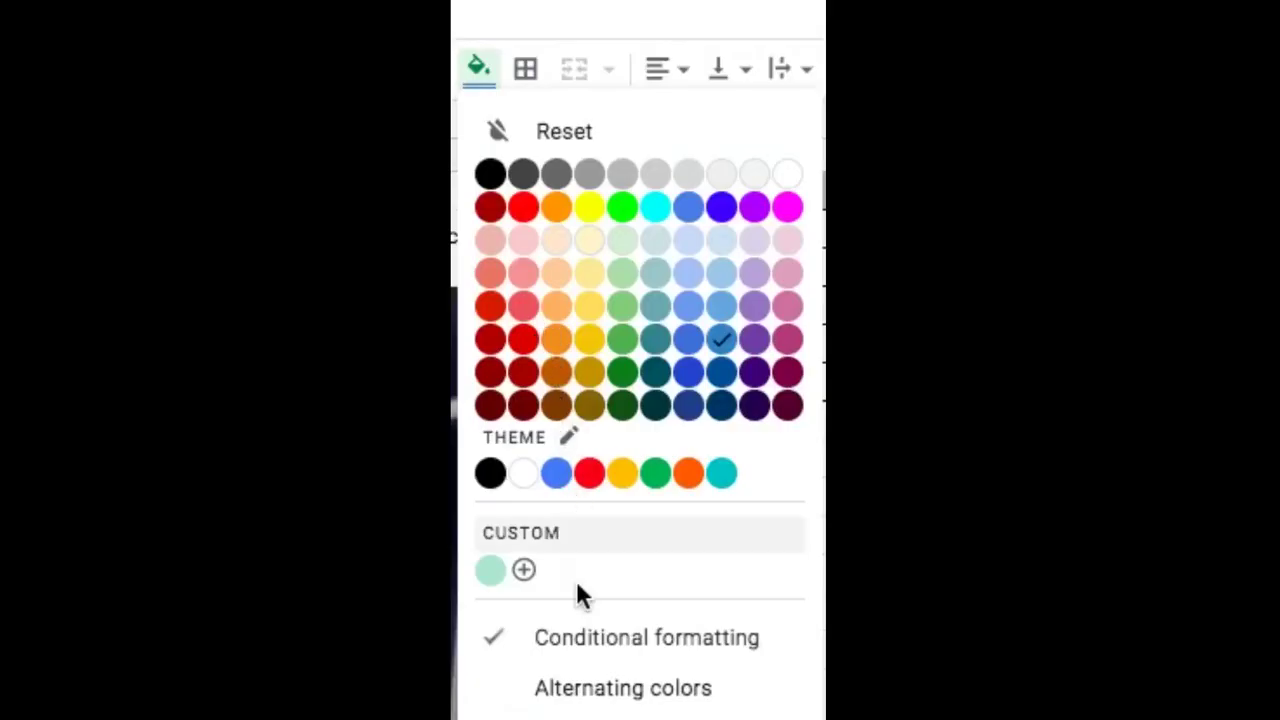
{"action": "left_click", "coordinate": [586, 641]}
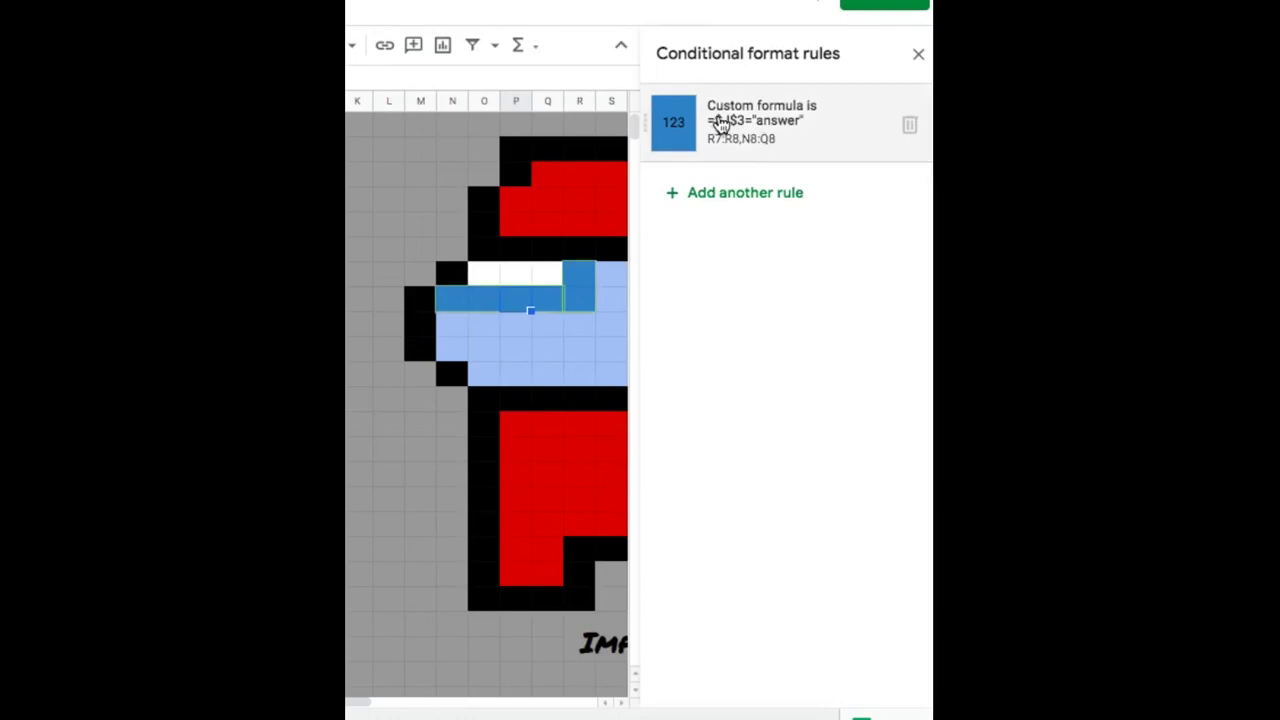
{"action": "left_click", "coordinate": [719, 122]}
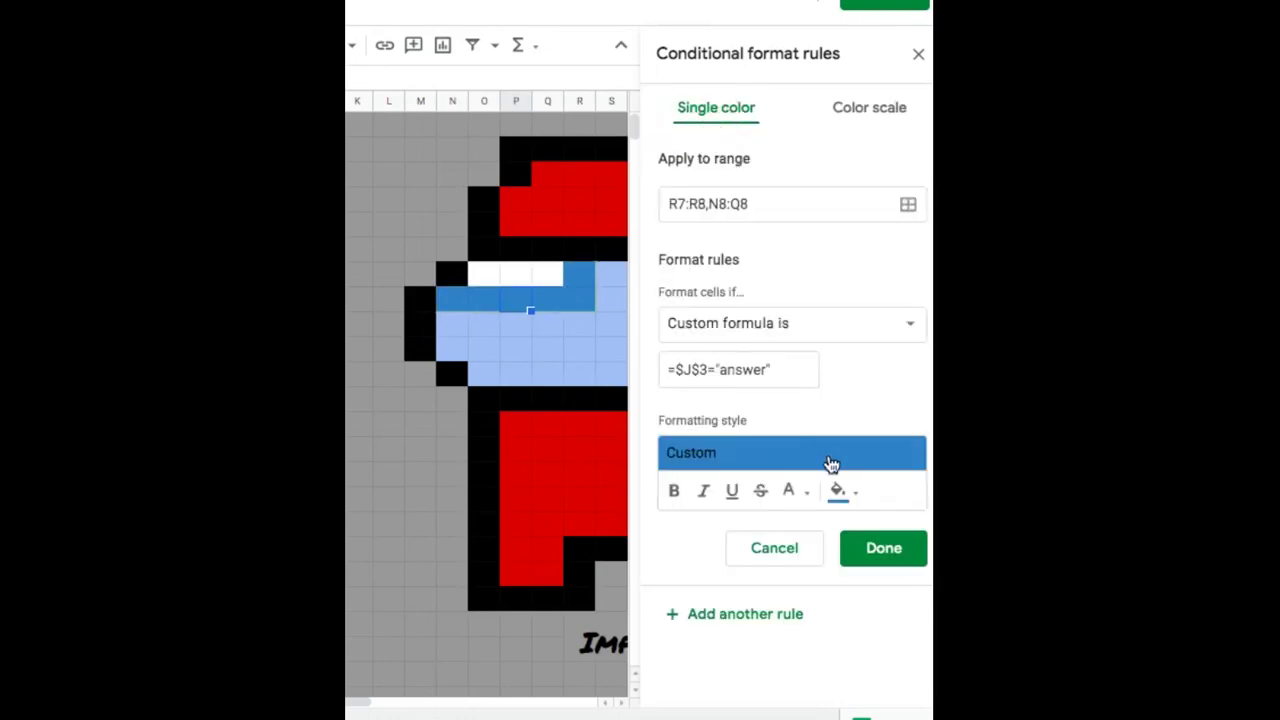
{"action": "left_click", "coordinate": [851, 504]}
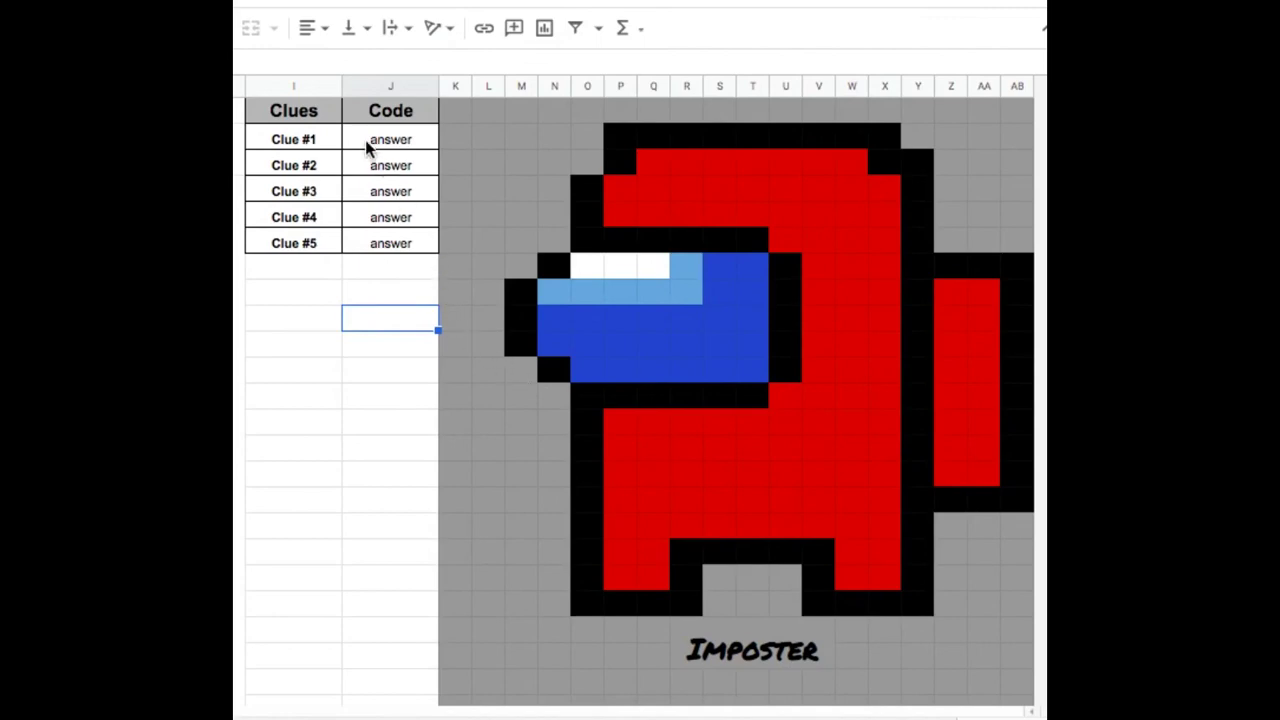
{"action": "left_click", "coordinate": [384, 250]}
{"action": "key", "text": "Delete"}
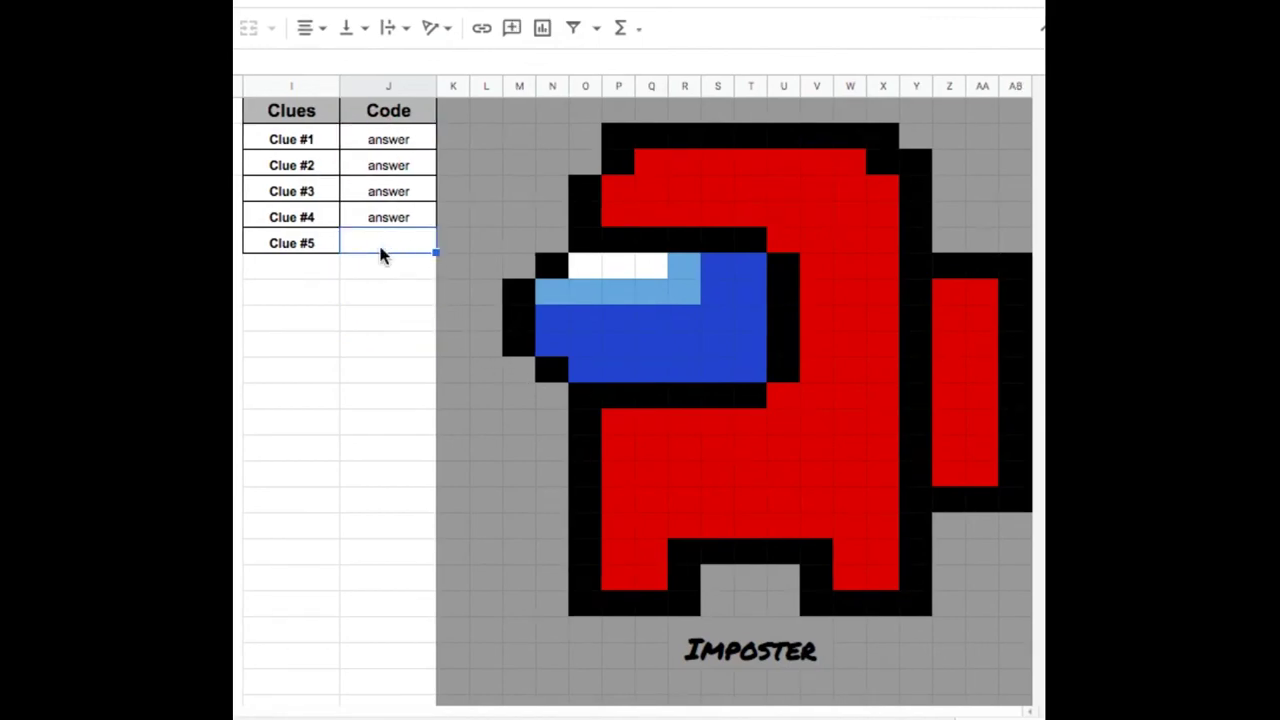
{"action": "left_click", "coordinate": [384, 220]}
{"action": "key", "text": "Delete"}
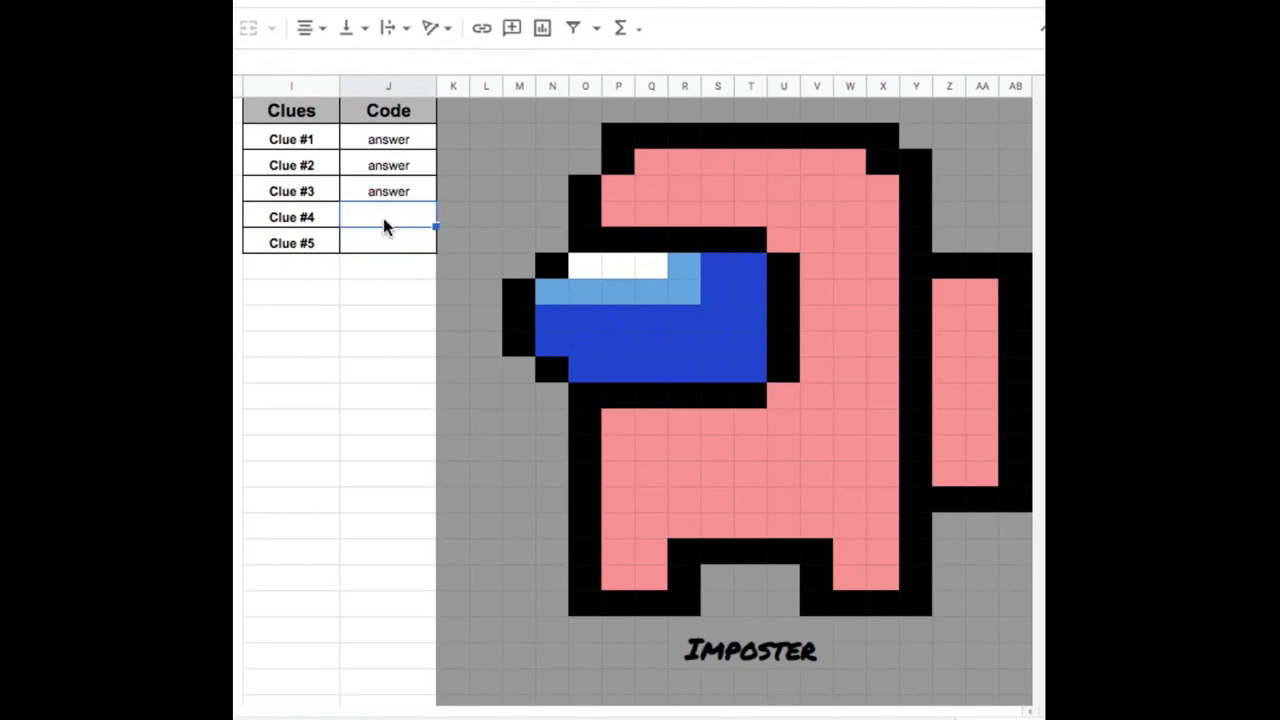
{"action": "left_click", "coordinate": [387, 190]}
{"action": "key", "text": "Delete"}
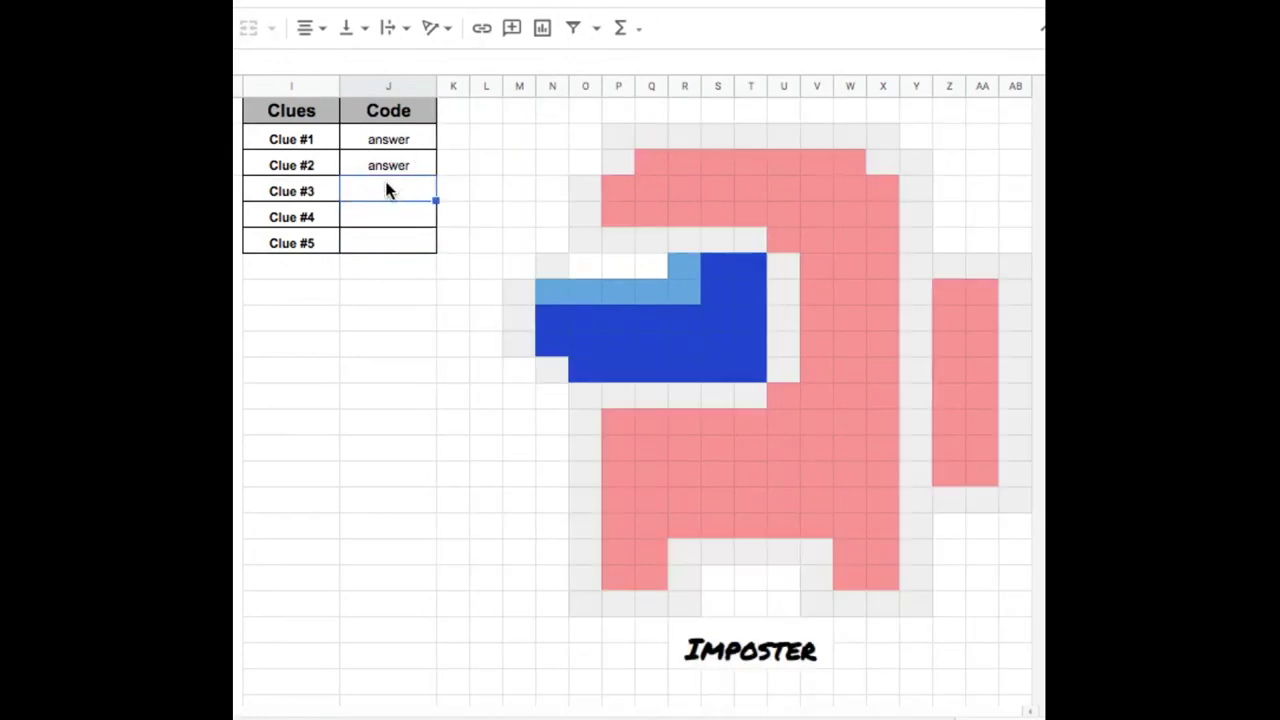
{"action": "left_click", "coordinate": [389, 168]}
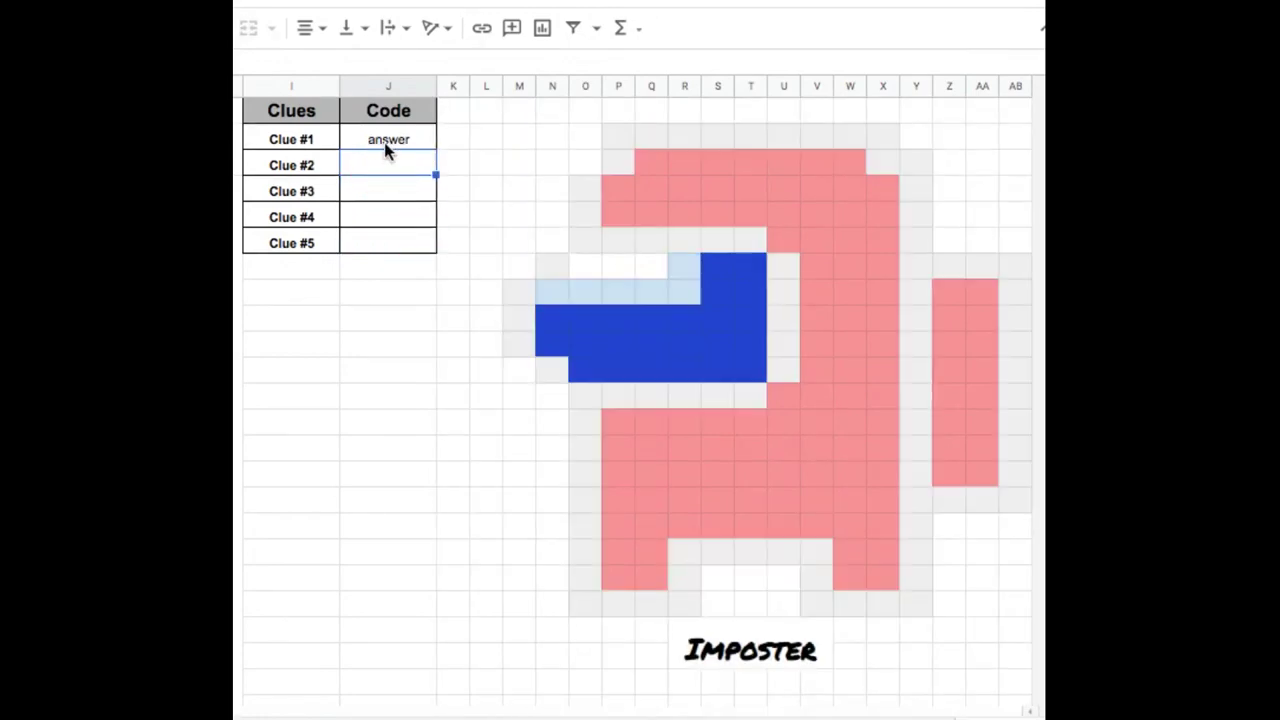
{"action": "left_click", "coordinate": [384, 145]}
{"action": "key", "text": "Delete"}
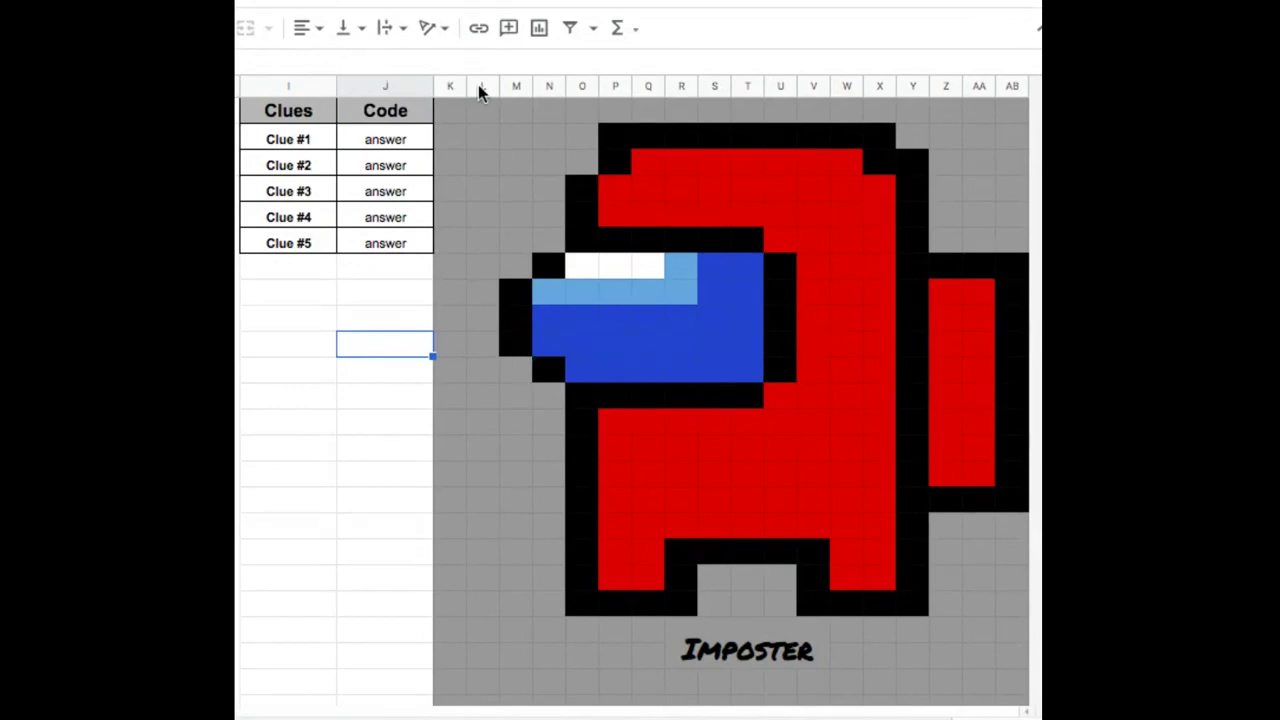
Step: Select the picture area from K1 and check its fill colour without changing anything
{"action": "left_click_drag", "start_coordinate": [451, 110], "coordinate": [1033, 662]}
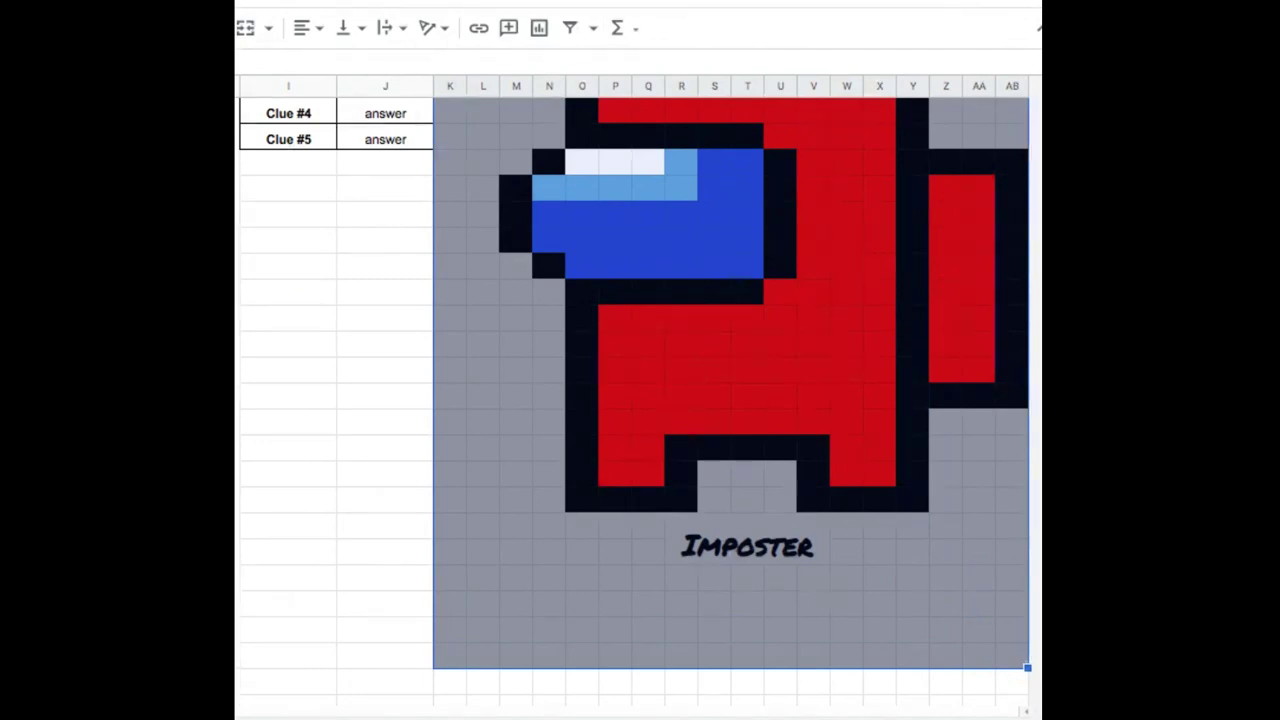
{"action": "left_click", "coordinate": [218, 28]}
{"action": "key", "text": "Escape"}
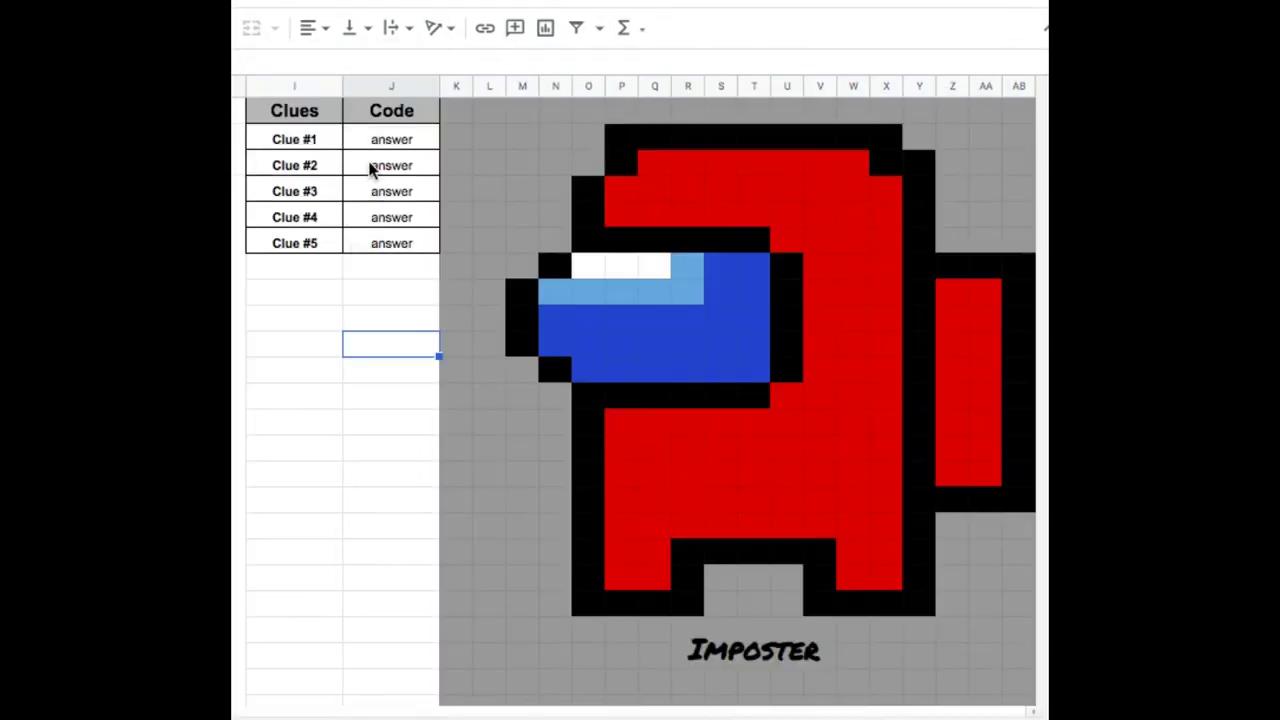
Step: Delete the five clue answers in J2:J6
{"action": "left_click_drag", "start_coordinate": [365, 137], "coordinate": [379, 240]}
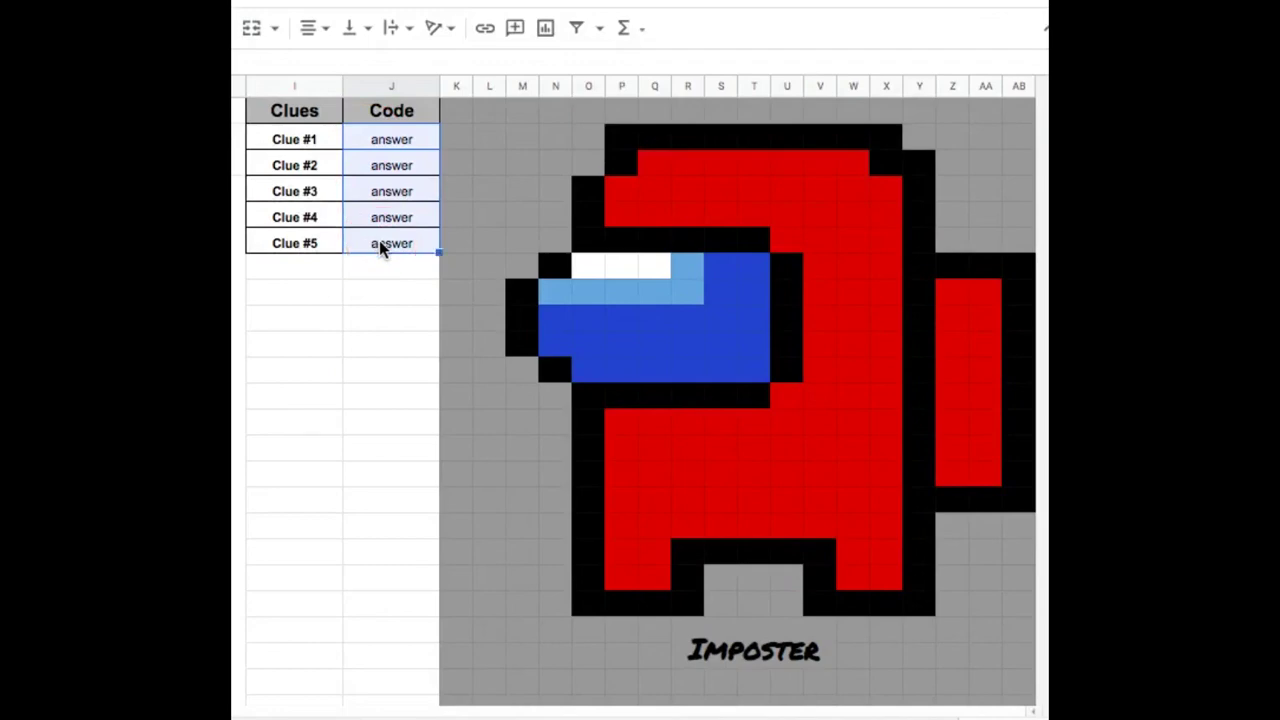
{"action": "key", "text": "Delete"}
{"action": "left_click", "coordinate": [621, 400]}
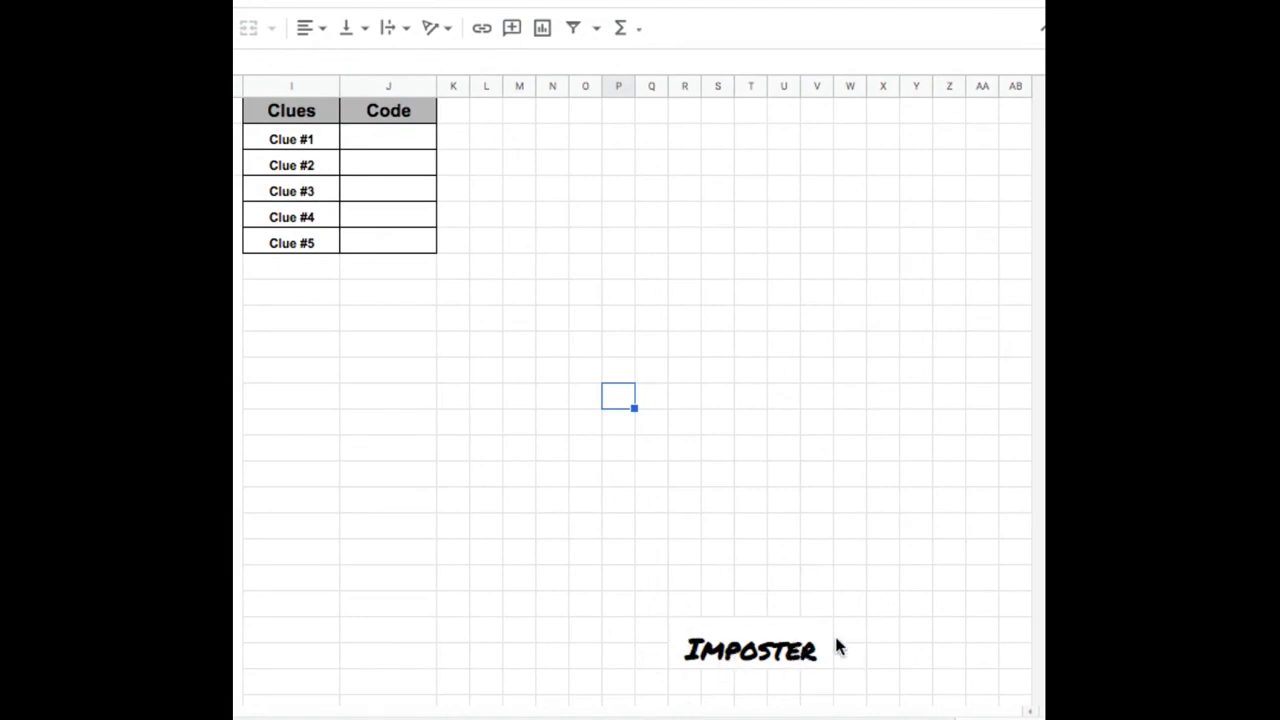
Step: Bring up the second puzzle with the pink, red-hatted crewmate on navy
{"action": "scroll", "coordinate": [669, 543], "scroll_direction": "down", "scroll_amount": 2}
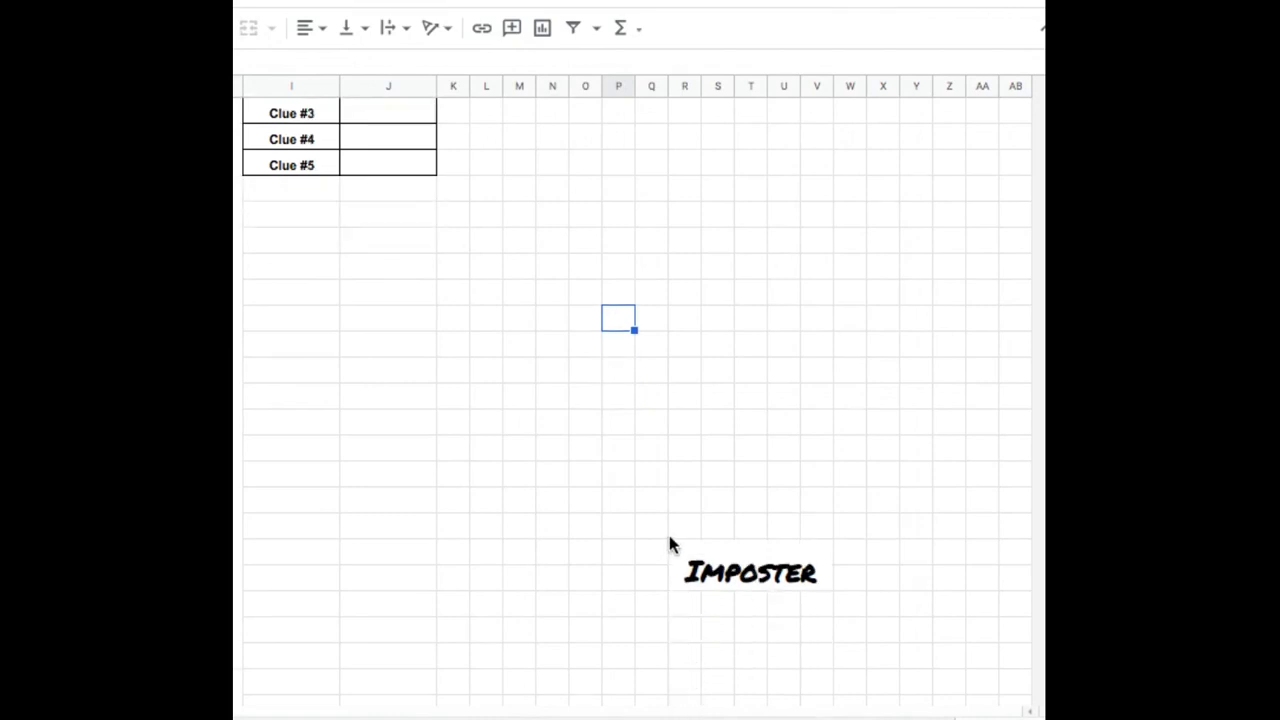
{"action": "scroll", "coordinate": [669, 543], "scroll_direction": "up", "scroll_amount": 2}
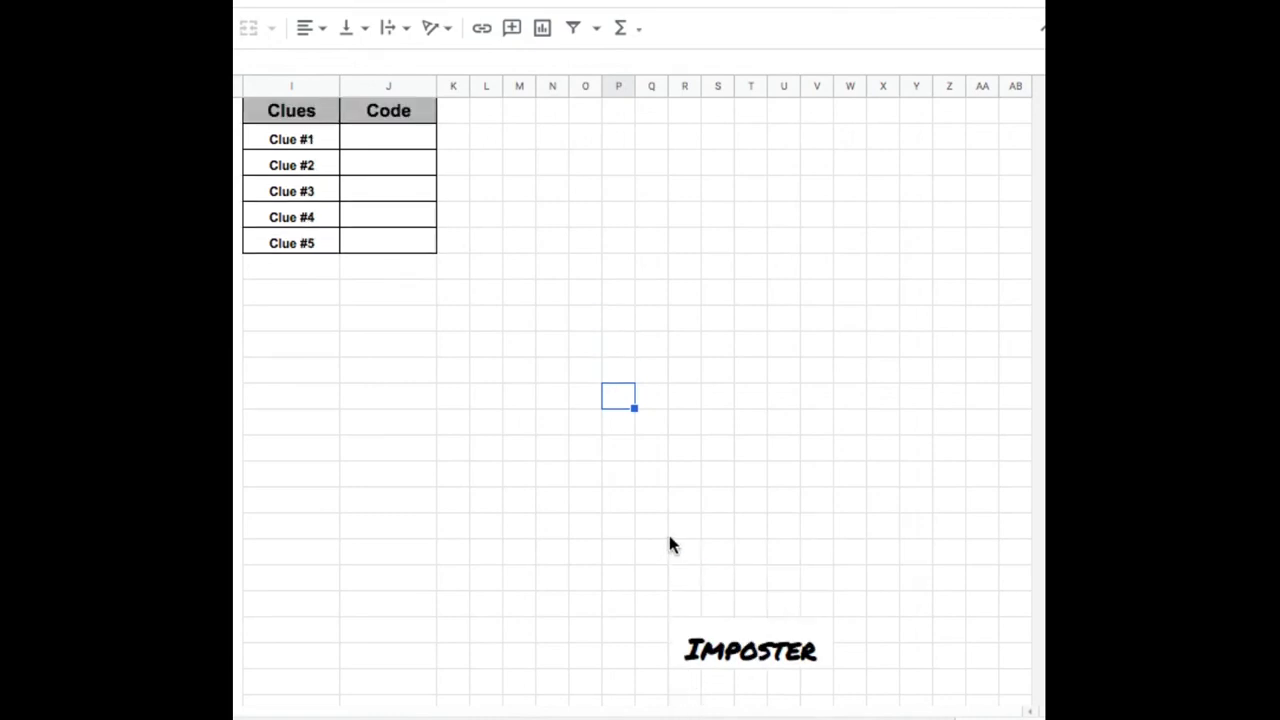
{"action": "left_click", "coordinate": [667, 535]}
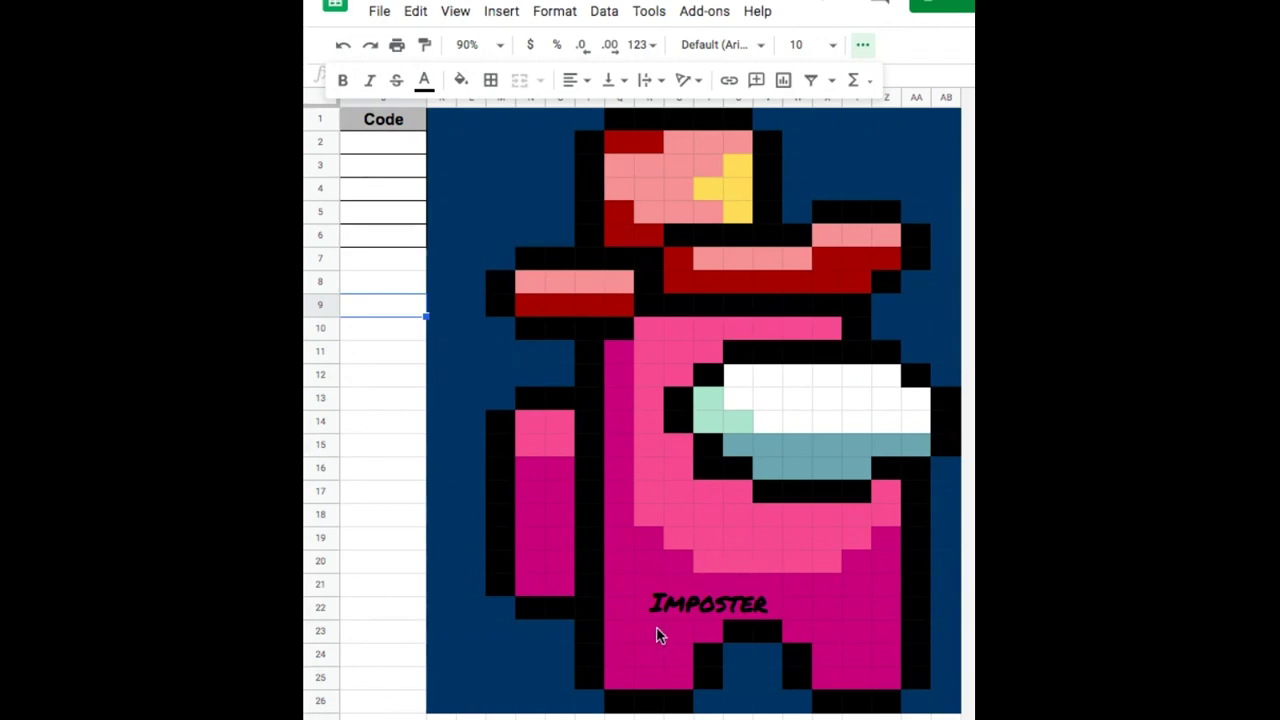
Step: Set the merged Imposter label's text colour to the magenta custom swatch
{"action": "left_click", "coordinate": [765, 613]}
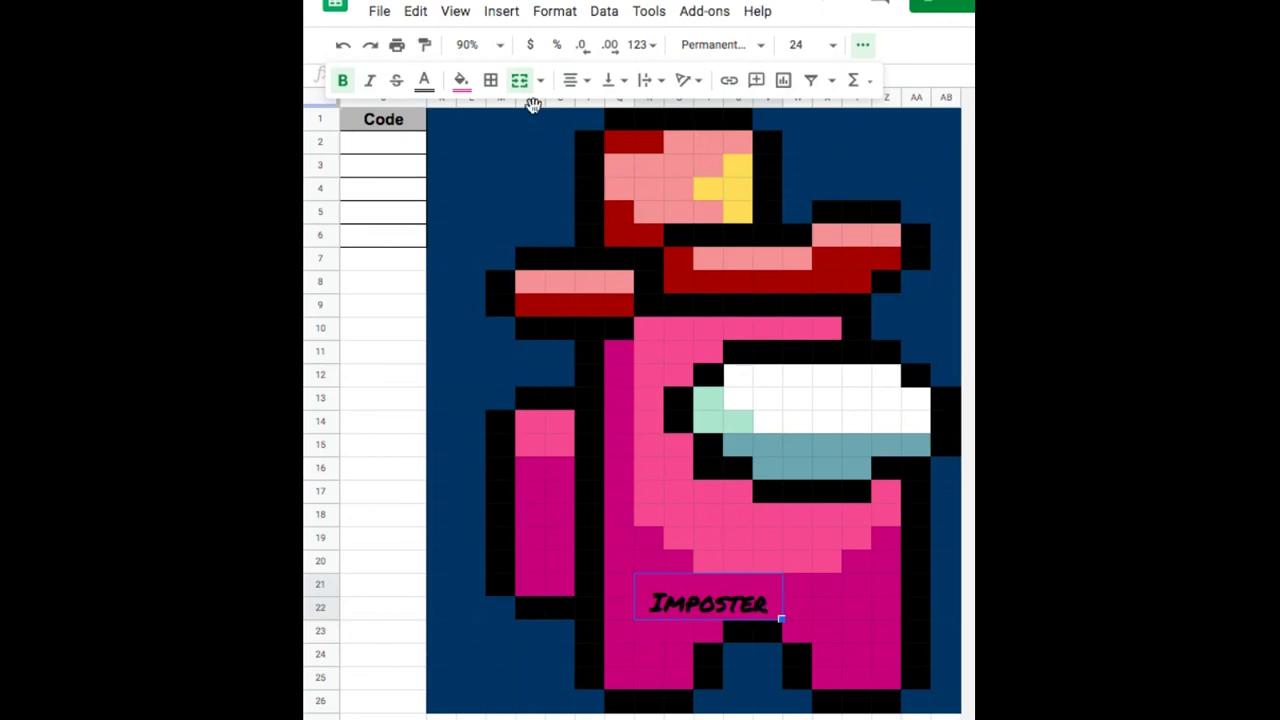
{"action": "left_click", "coordinate": [424, 82]}
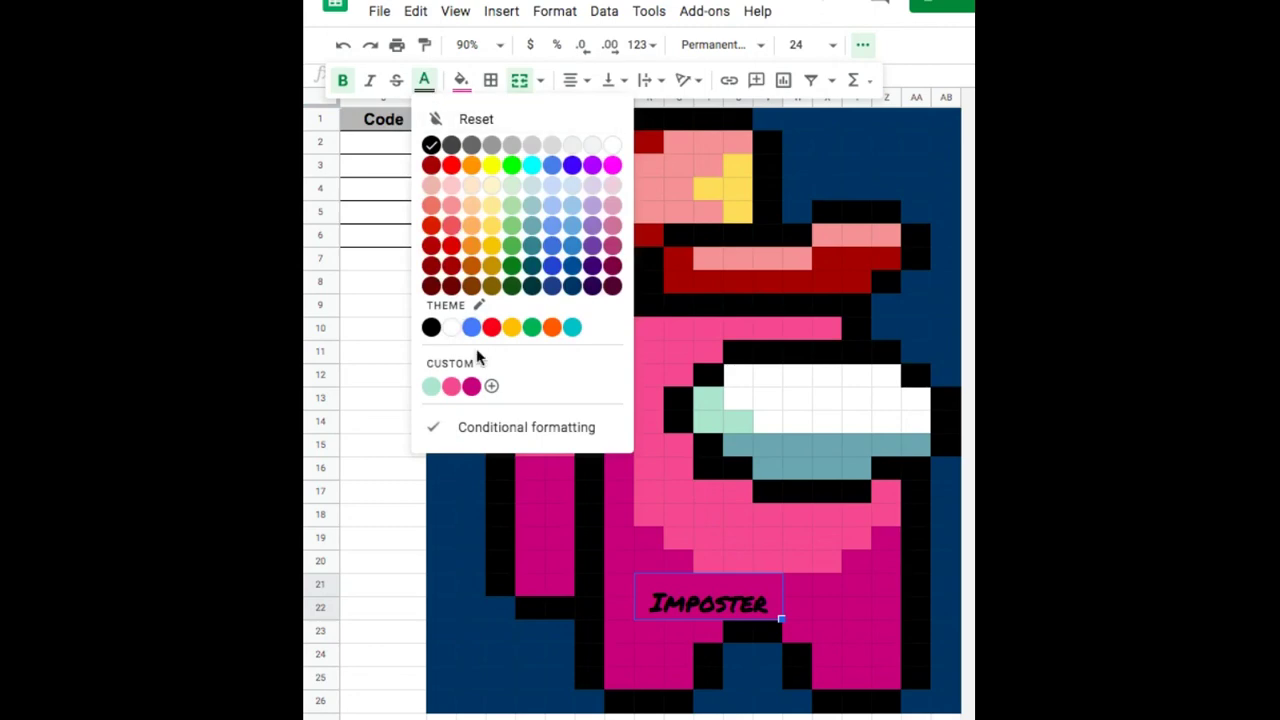
{"action": "left_click", "coordinate": [472, 387]}
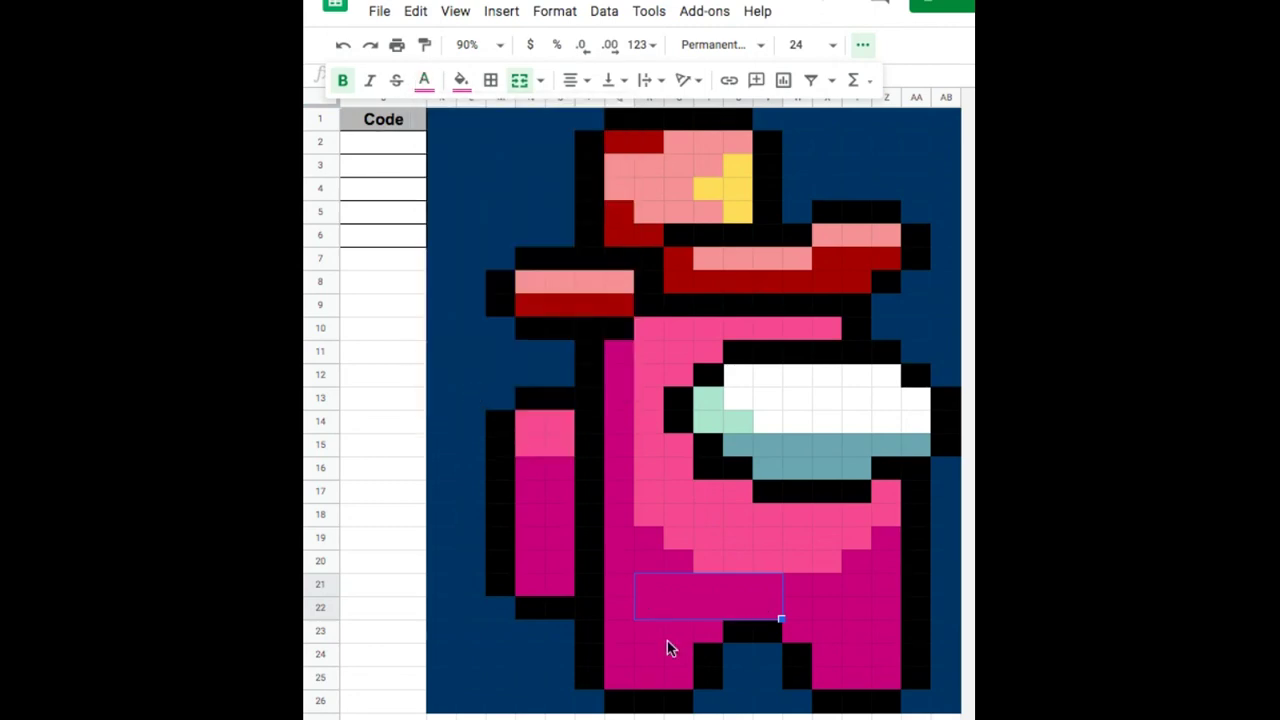
{"action": "left_click", "coordinate": [671, 660]}
{"action": "left_click_drag", "start_coordinate": [711, 611], "coordinate": [820, 607]}
{"action": "left_click", "coordinate": [820, 607]}
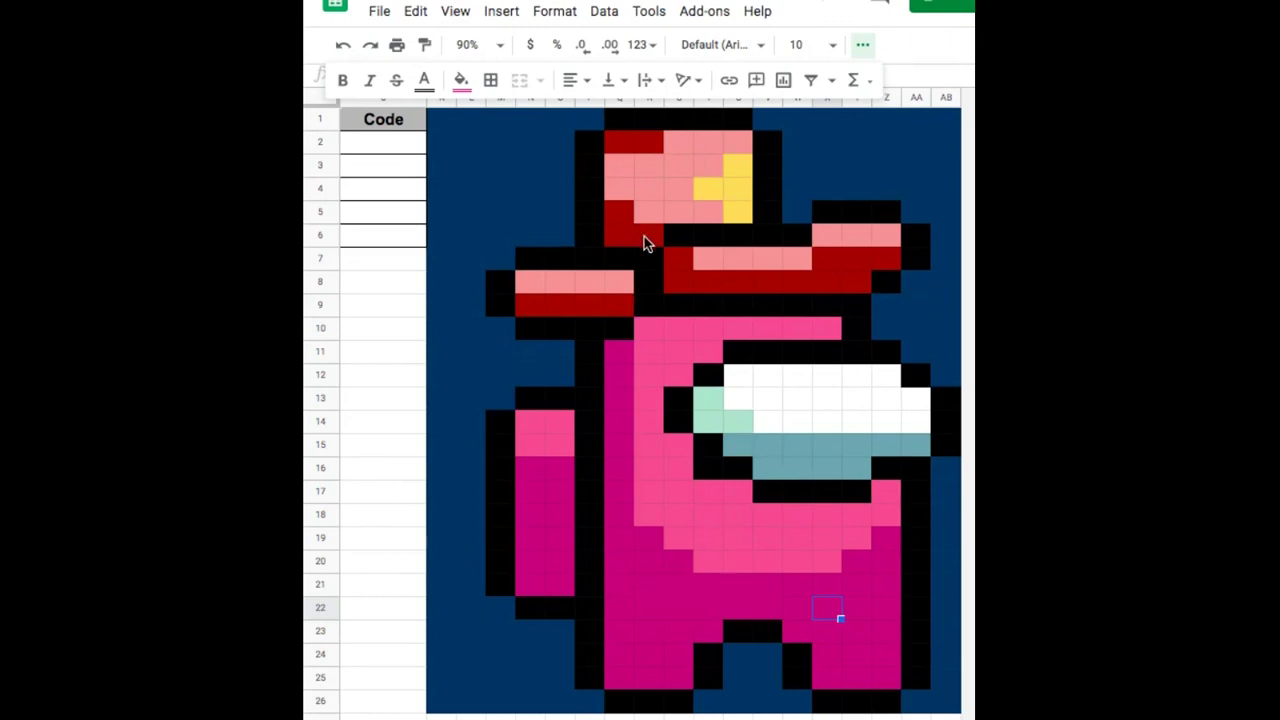
Step: Uncheck Gridlines in the View menu
{"action": "left_click", "coordinate": [455, 12]}
{"action": "left_click", "coordinate": [484, 96]}
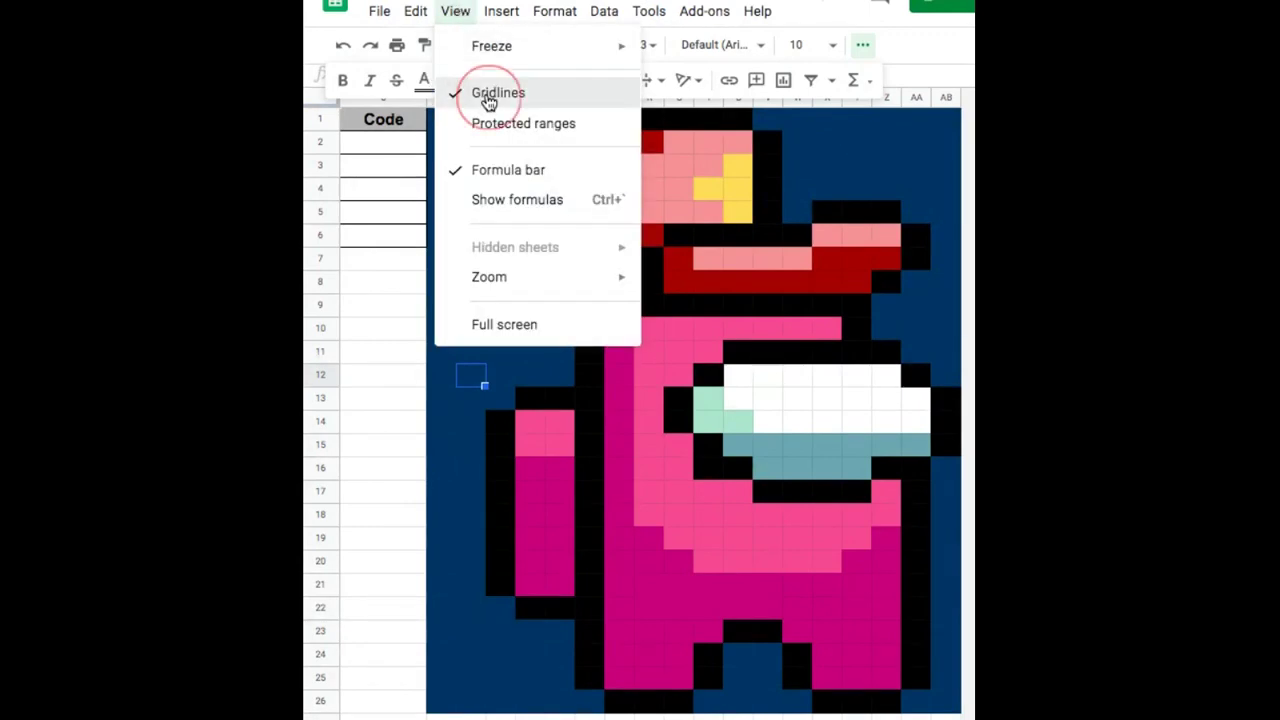
{"action": "left_click", "coordinate": [500, 211]}
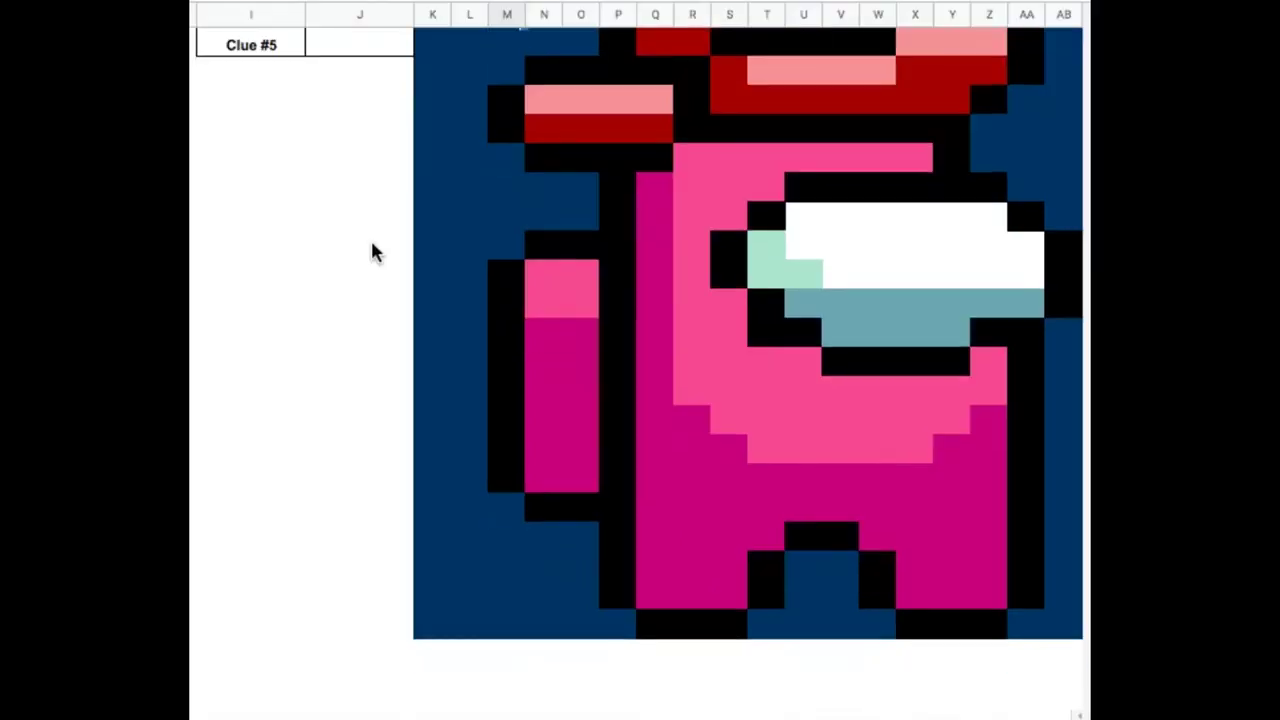
Step: Enter 'answer' in the Code cells for Clues #1, #2 and #3
{"action": "scroll", "coordinate": [440, 274], "scroll_direction": "down", "scroll_amount": 1}
{"action": "scroll", "coordinate": [440, 274], "scroll_direction": "up", "scroll_amount": 3}
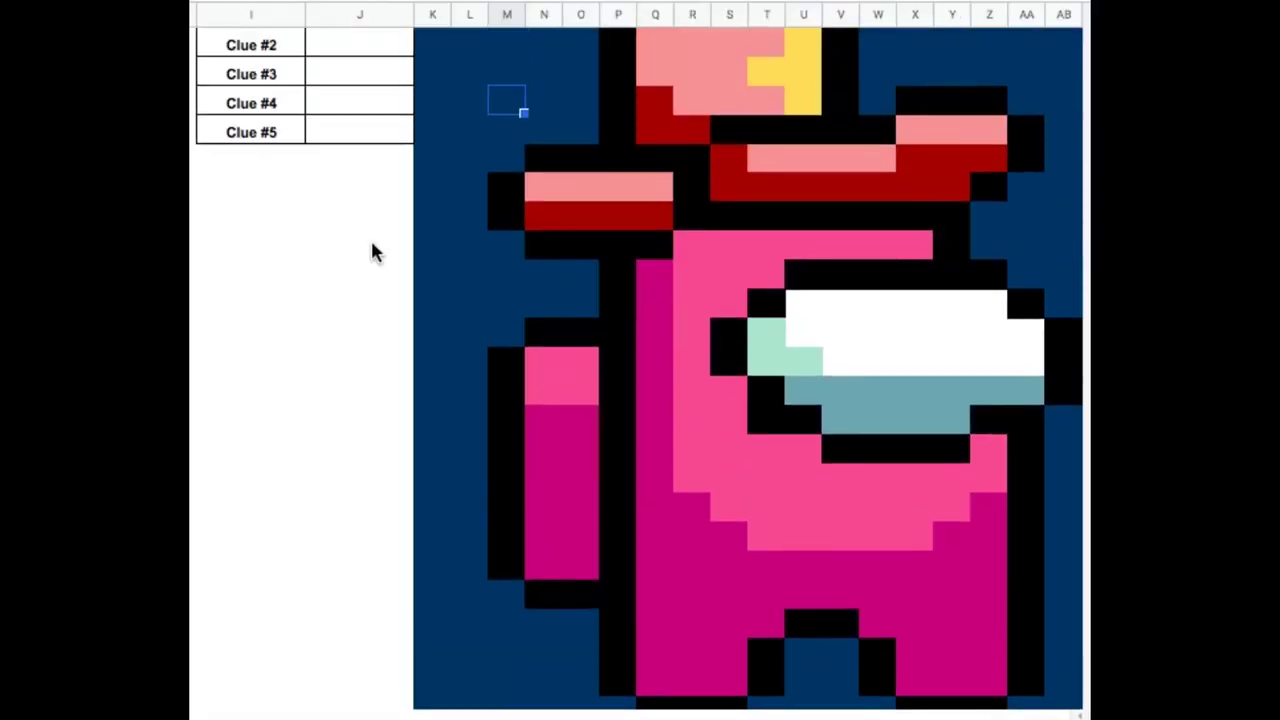
{"action": "scroll", "coordinate": [371, 244], "scroll_direction": "up", "scroll_amount": 2}
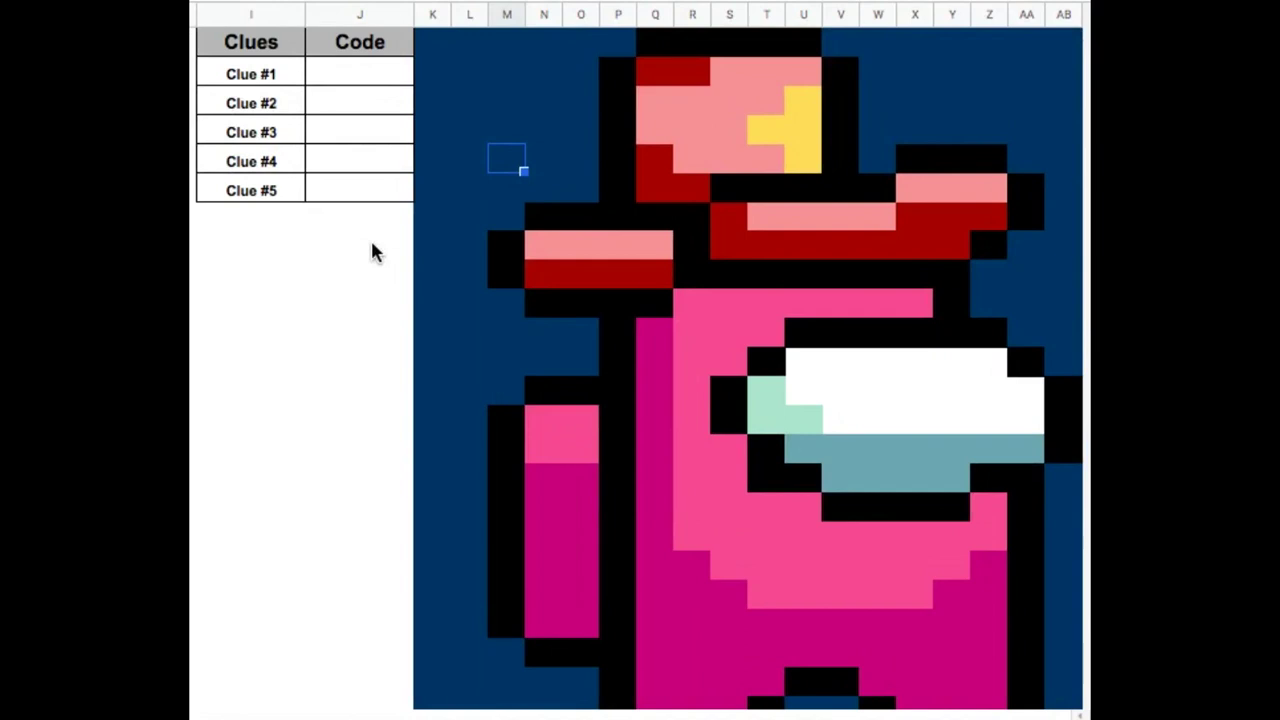
{"action": "left_click", "coordinate": [343, 275]}
{"action": "left_click", "coordinate": [366, 78]}
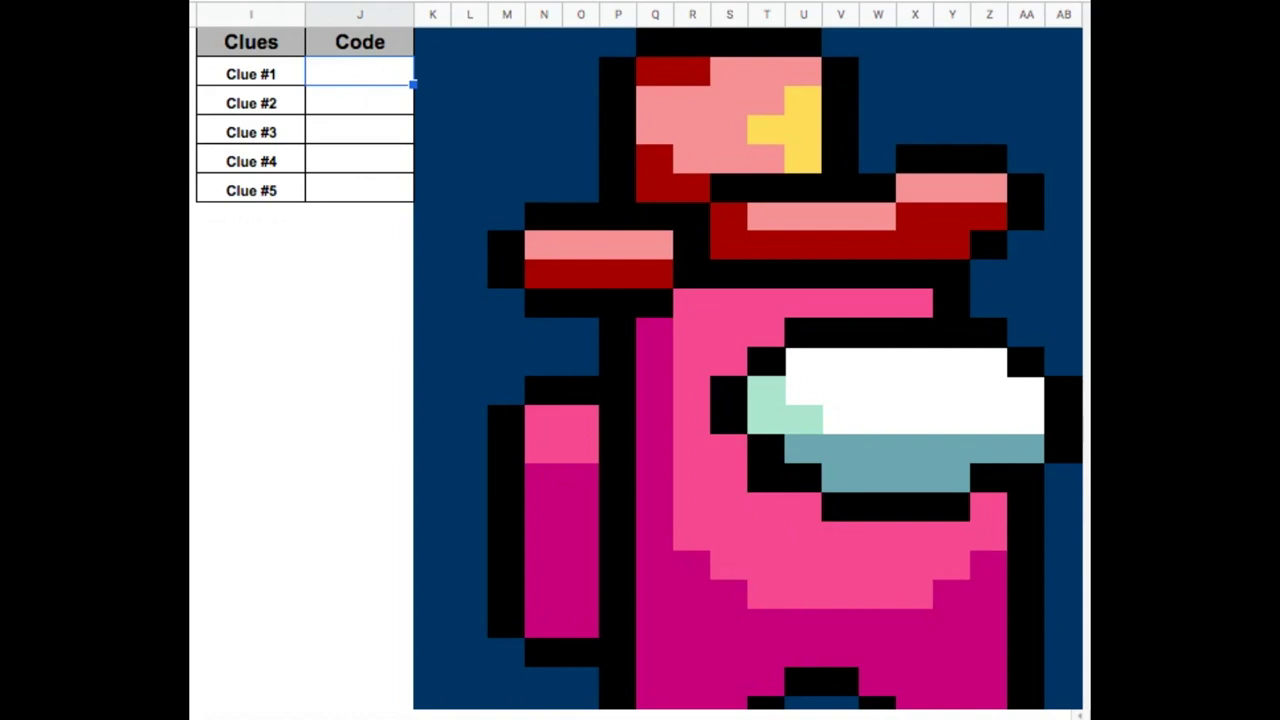
{"action": "type", "text": "answer"}
{"action": "key", "text": "Return"}
{"action": "type", "text": "answer"}
{"action": "key", "text": "Return"}
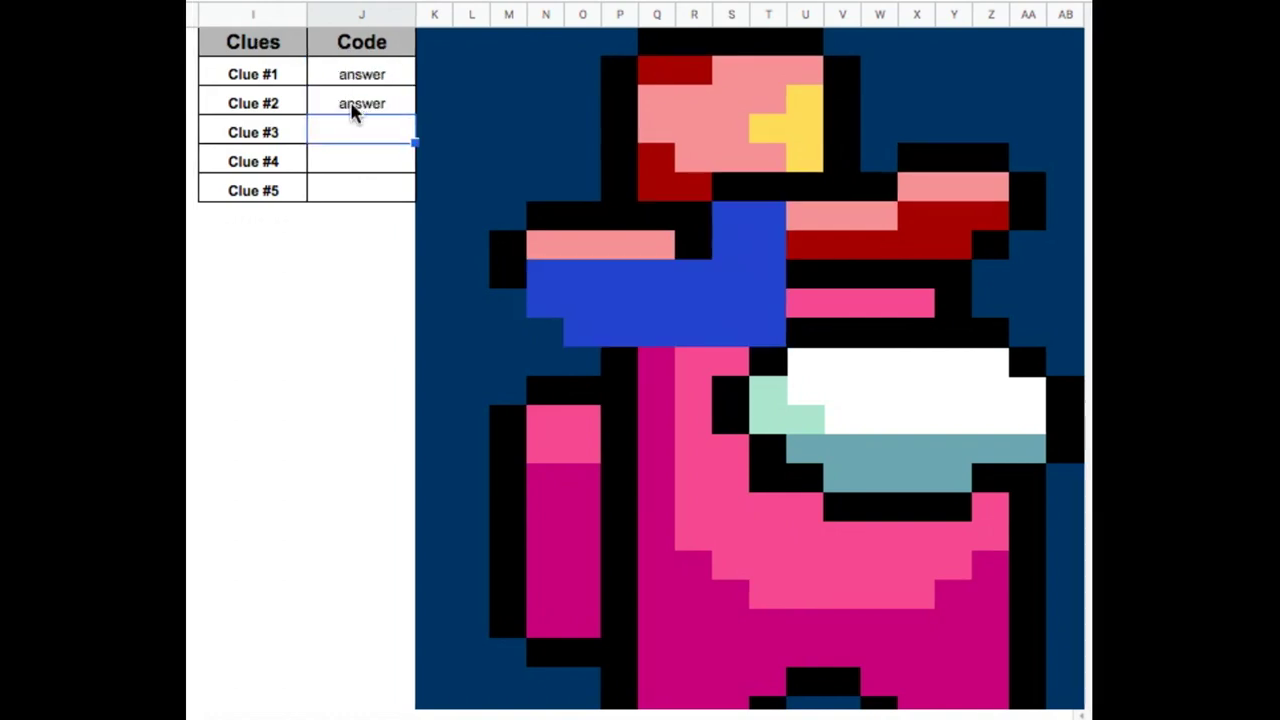
{"action": "type", "text": "answer"}
{"action": "key", "text": "Return"}
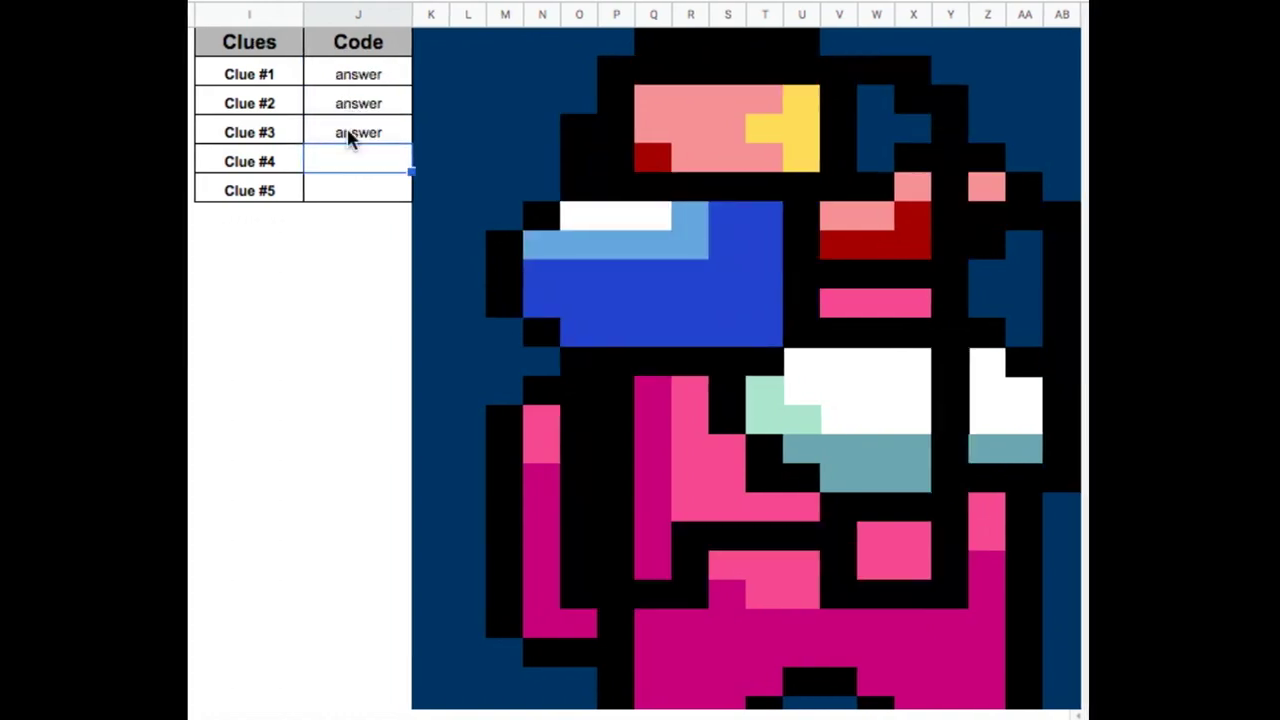
Step: Enter 'answer' in the Code cells for Clues #4 and #5
{"action": "type", "text": "answer"}
{"action": "key", "text": "Return"}
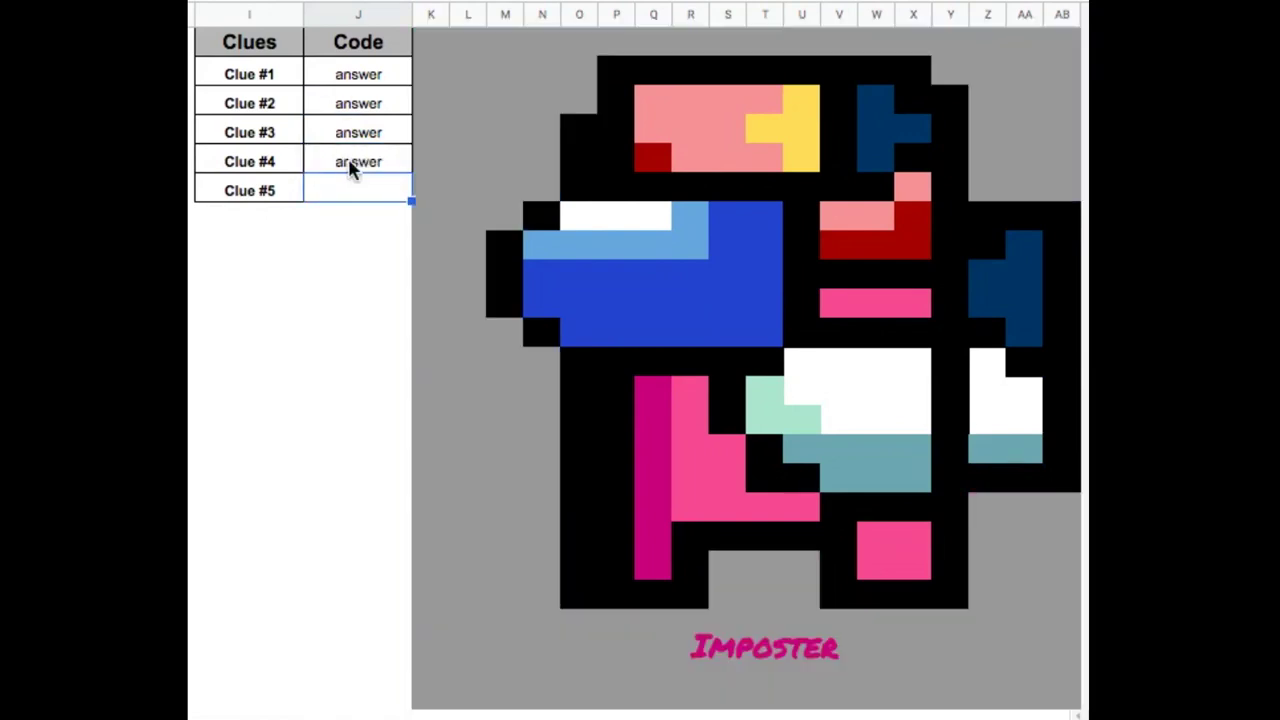
{"action": "left_click", "coordinate": [336, 193]}
{"action": "type", "text": "answer"}
{"action": "key", "text": "Return"}
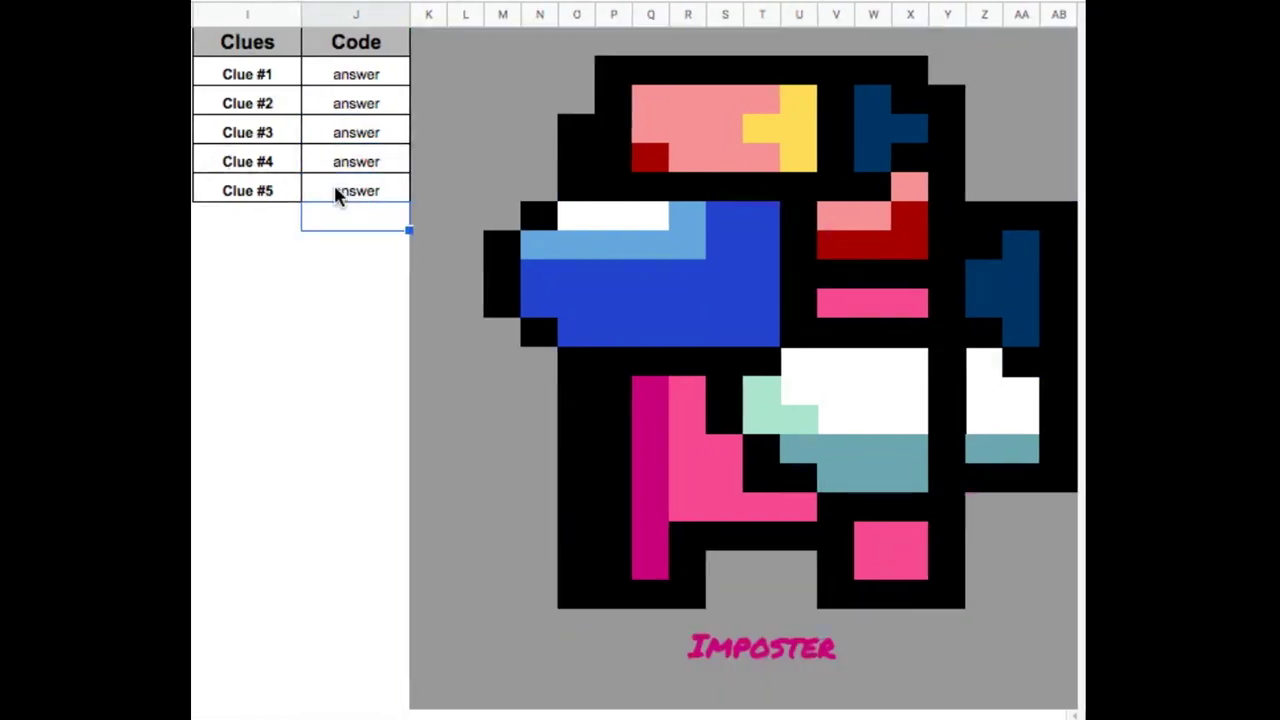